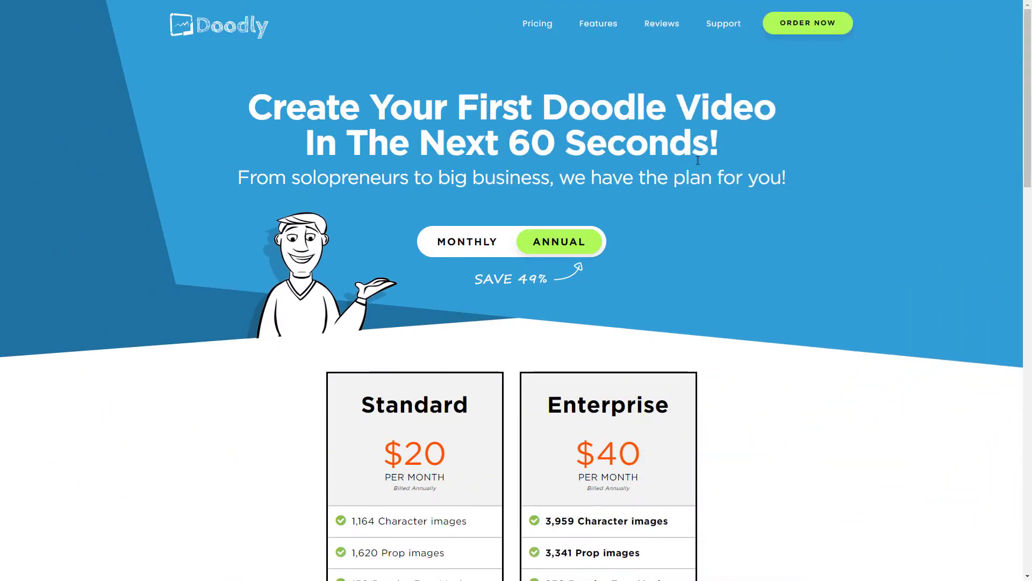
- Scroll through the Doodly pricing and homepage to the $27 HealthCare 3 bundle
scroll(513, 233, down, 3)
scroll(514, 233, down, 3)
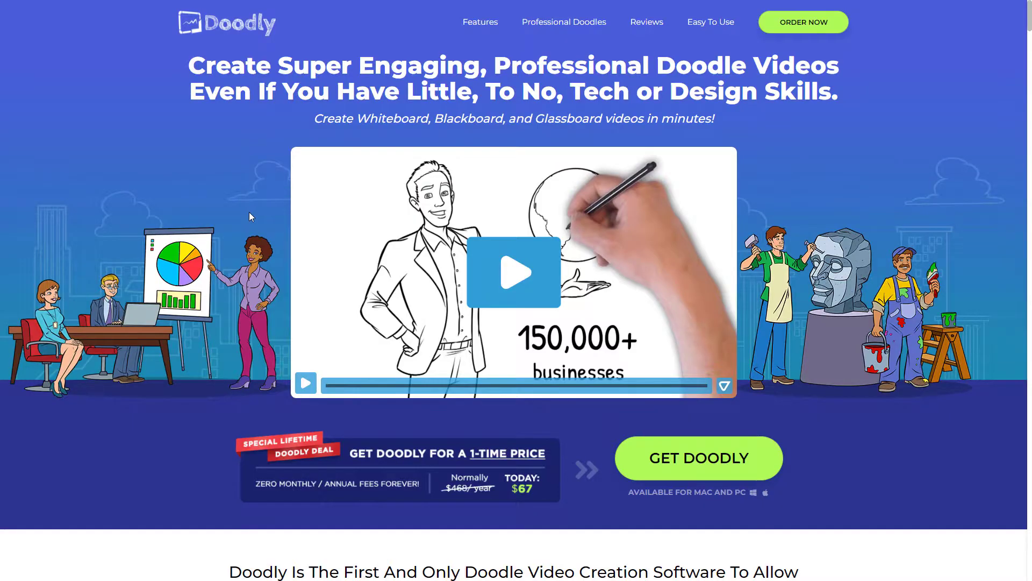
scroll(248, 212, down, 1)
scroll(248, 212, down, 2)
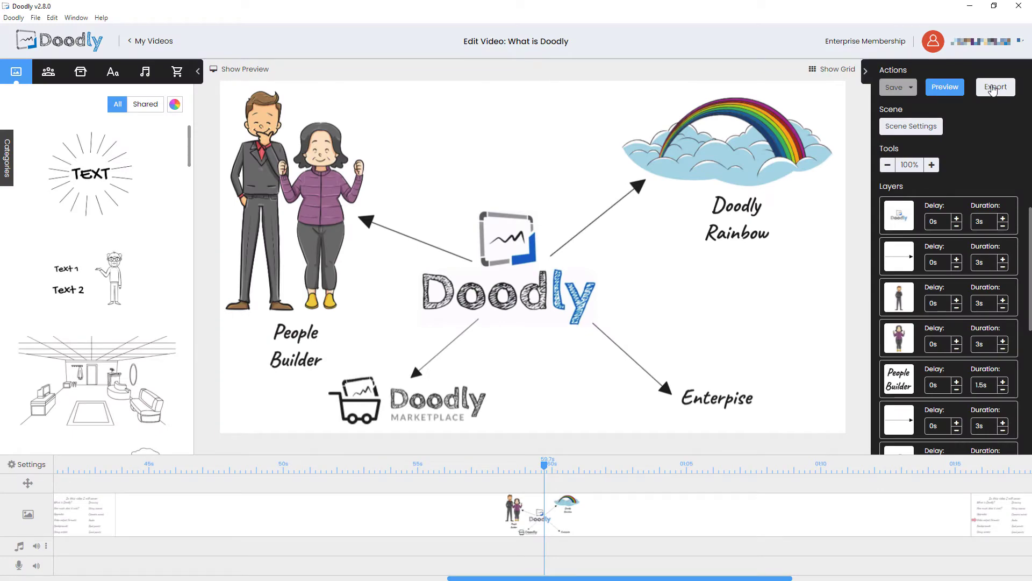
- Review the What is Doodly export settings (MP4, 480p) and its resolution options
click(993, 88)
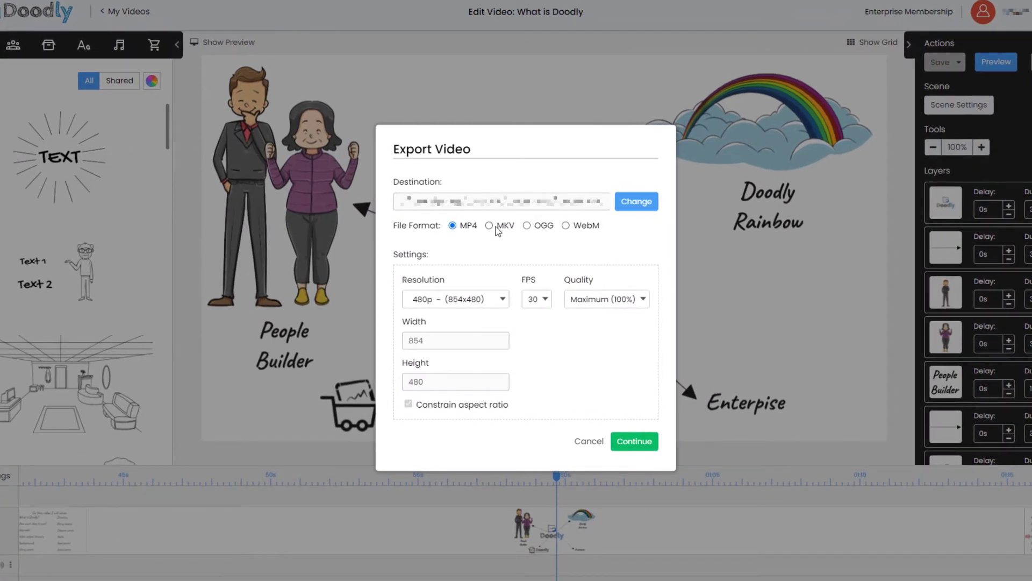
click(500, 299)
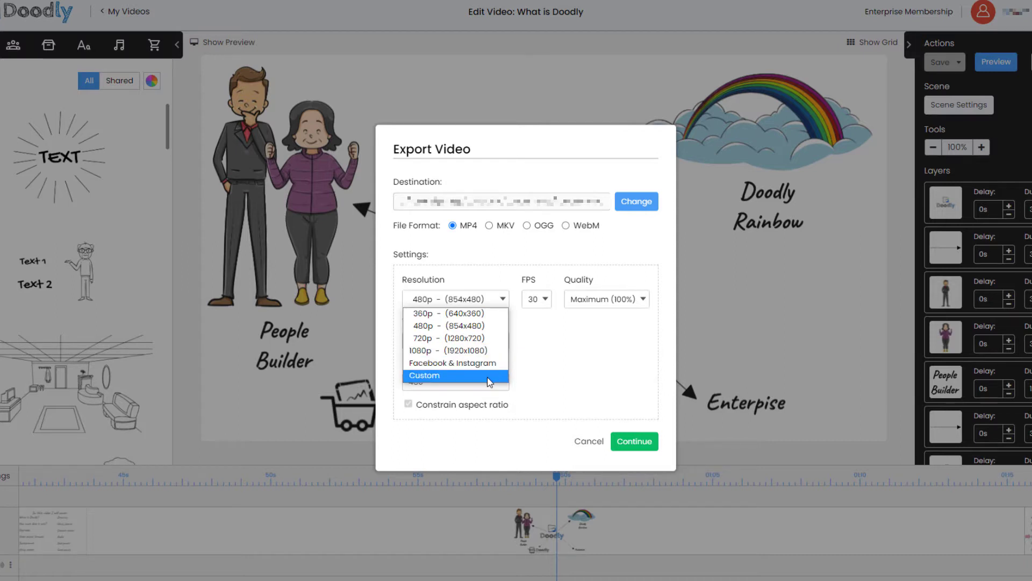
click(473, 376)
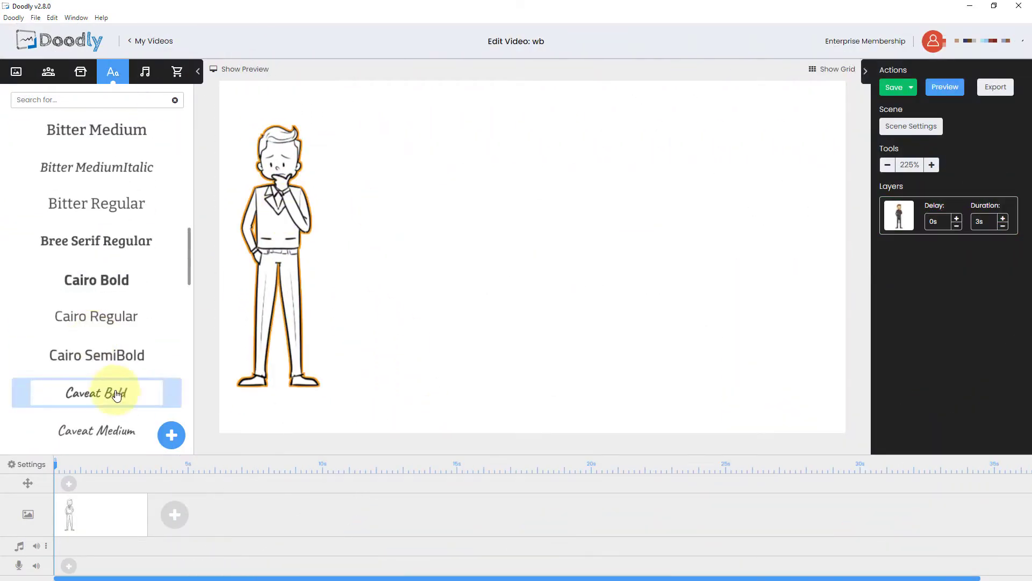
- Add the word 'Whiteboard' in Caveat Bold beside the thinking man
click(117, 394)
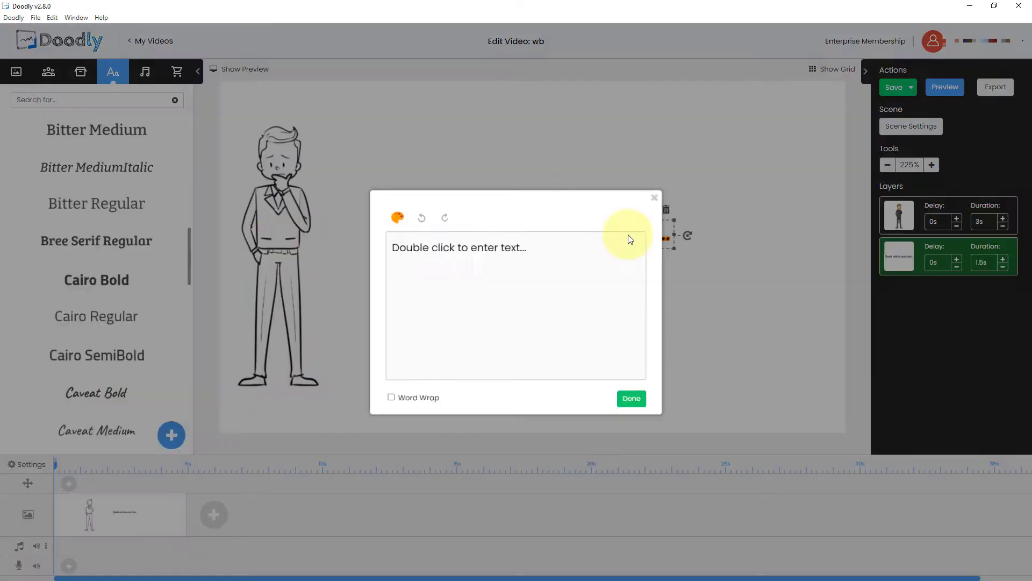
text(Whiteboard)
click(633, 400)
click(393, 375)
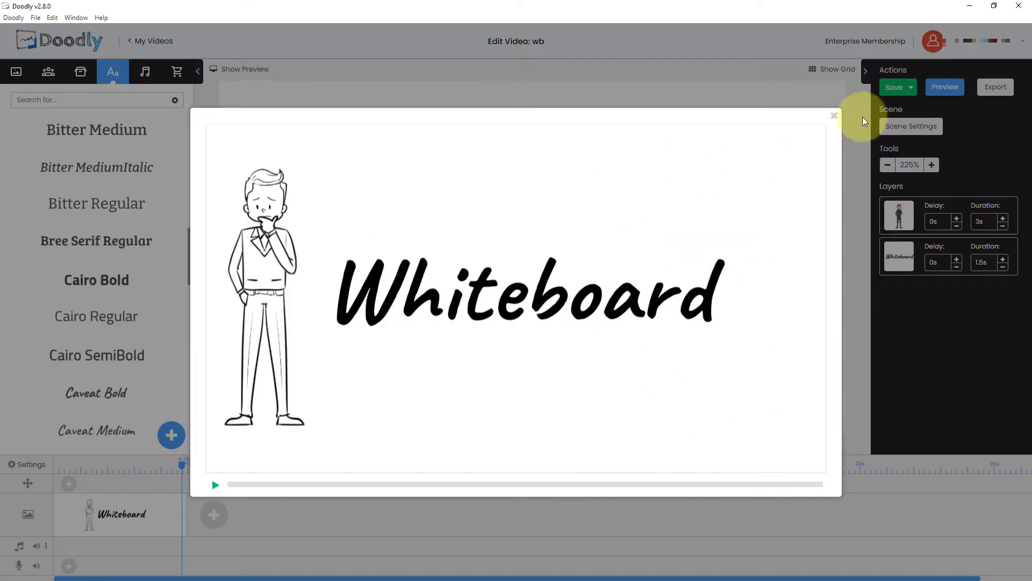
- Nudge the chalk man slightly lower and to the right
click(832, 115)
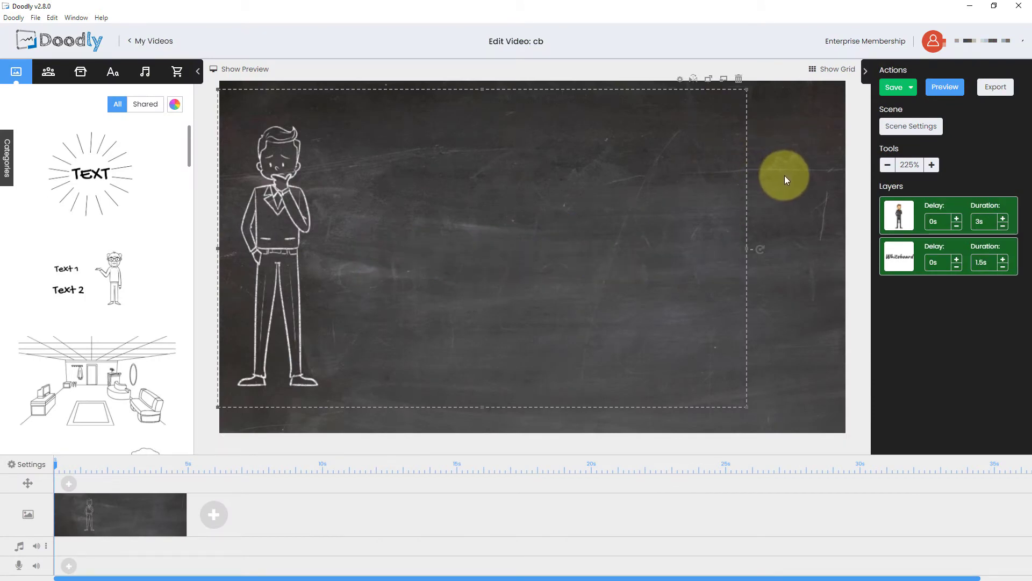
drag(288, 173, 306, 180)
click(782, 178)
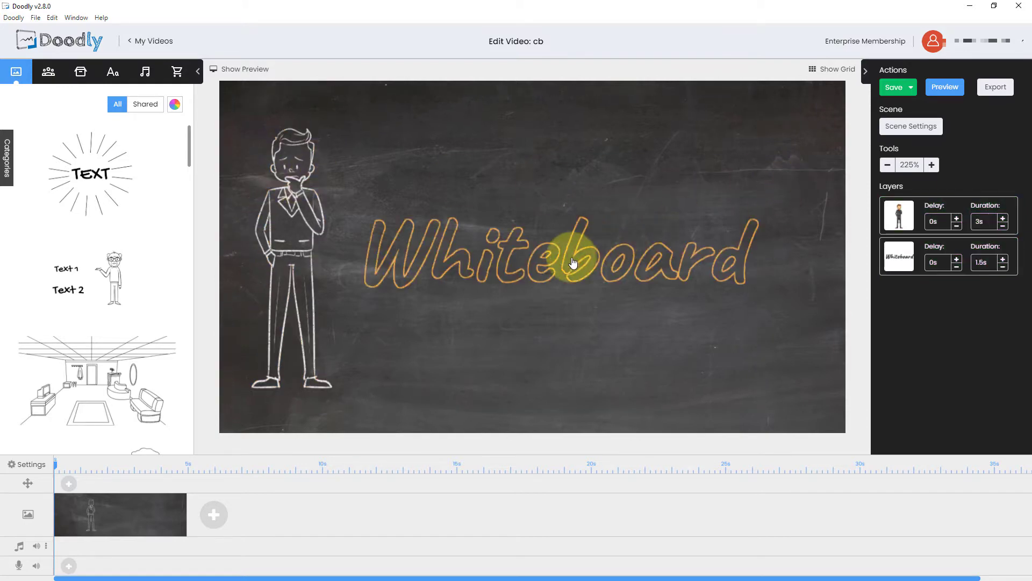
- Turn on Invert for the Whiteboard text so it shows white
click(575, 258)
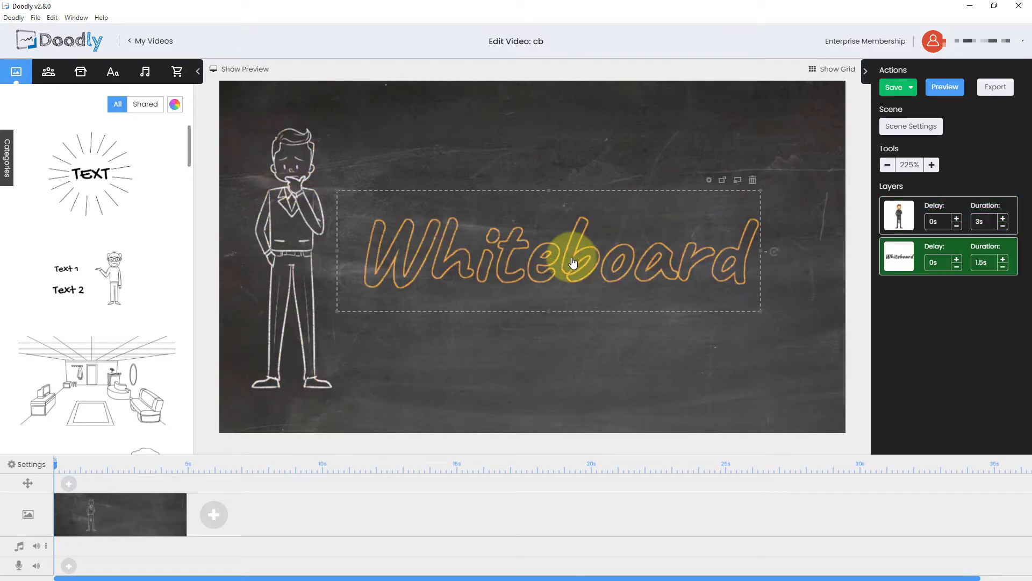
click(710, 181)
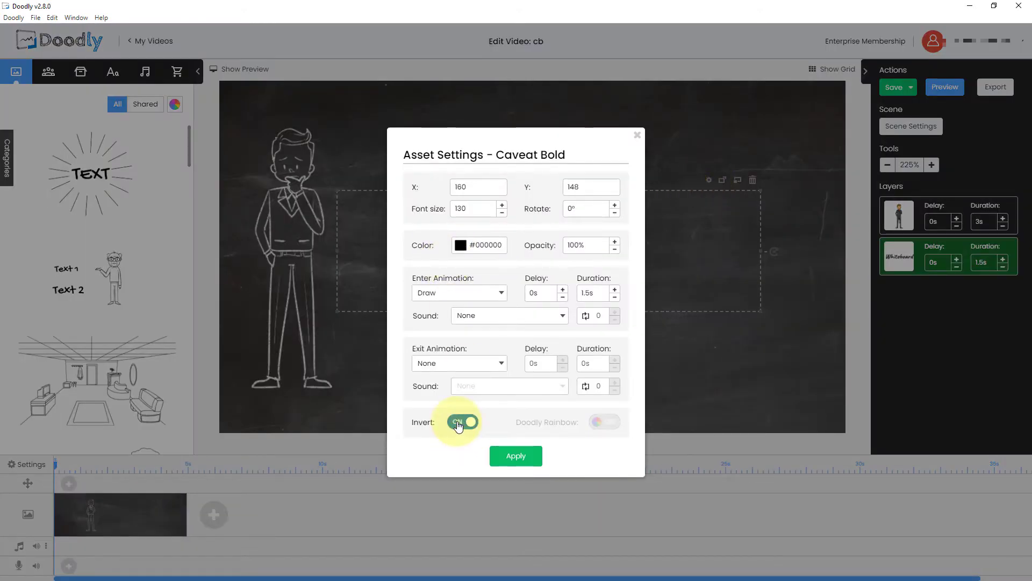
click(516, 456)
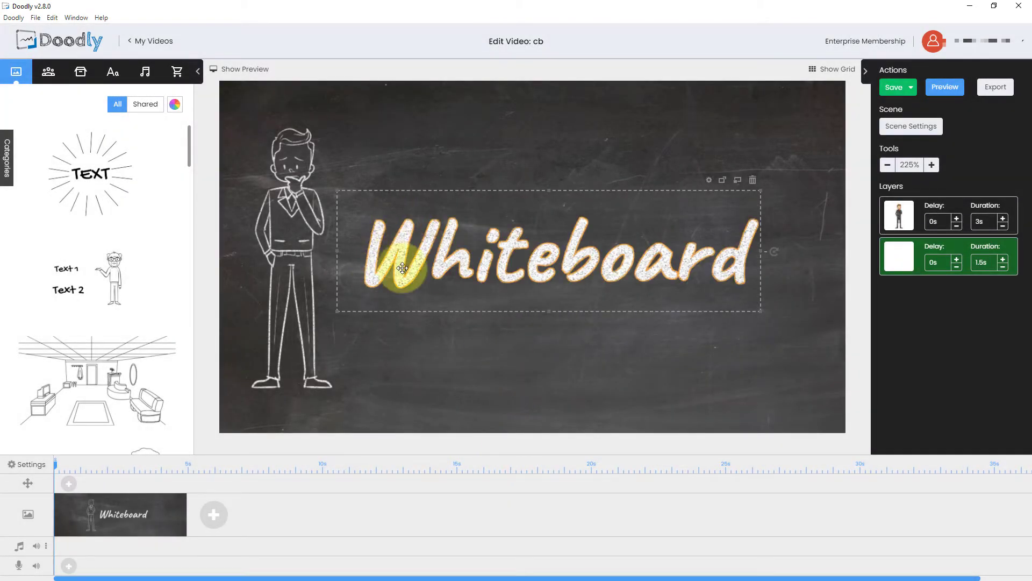
click(465, 390)
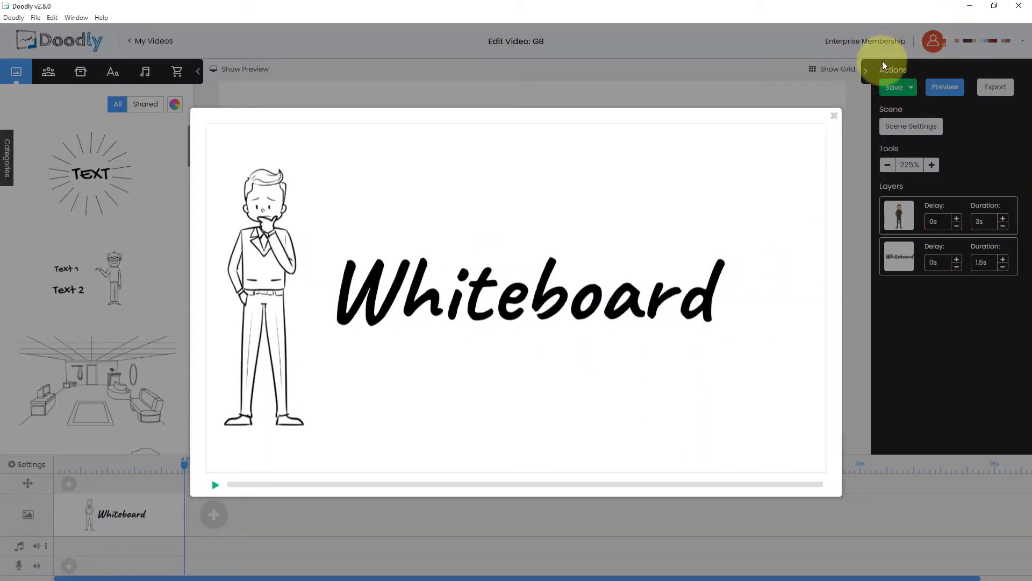
- Try Dark Chalkboard, Green Chalkboard, Glassboard and custom backgrounds, keeping plain white
click(835, 115)
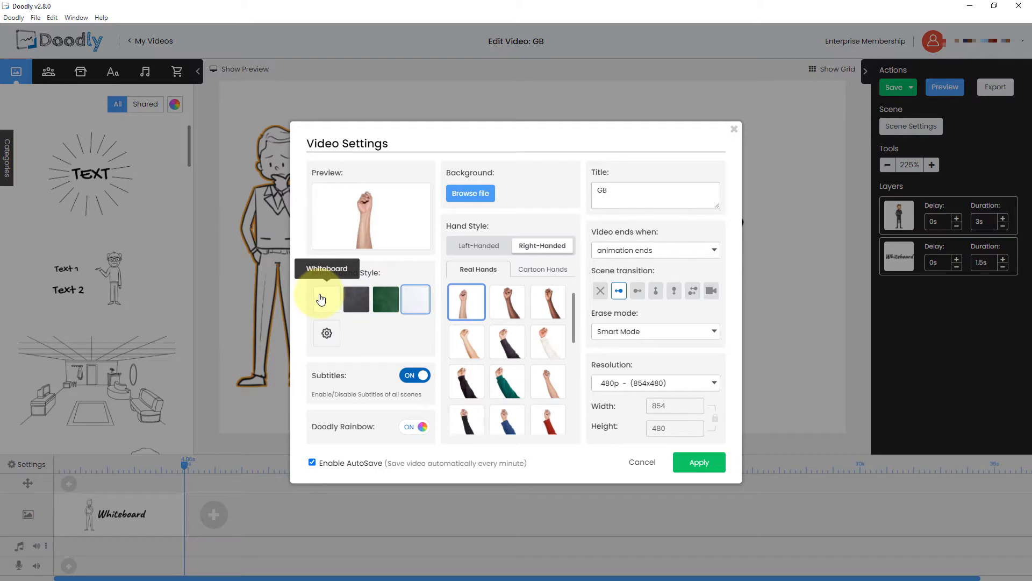
click(321, 299)
click(357, 298)
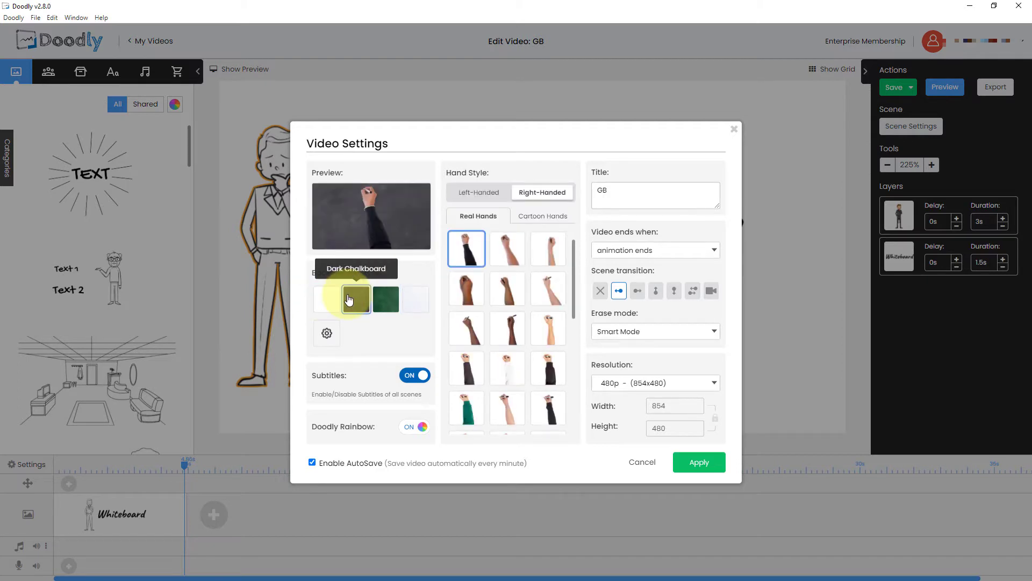
click(388, 300)
click(415, 302)
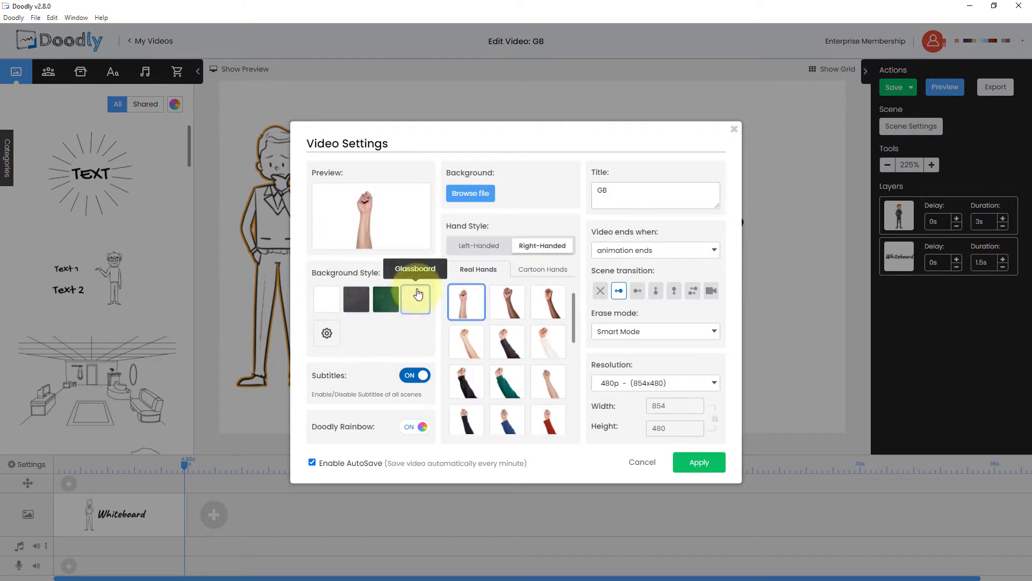
click(333, 333)
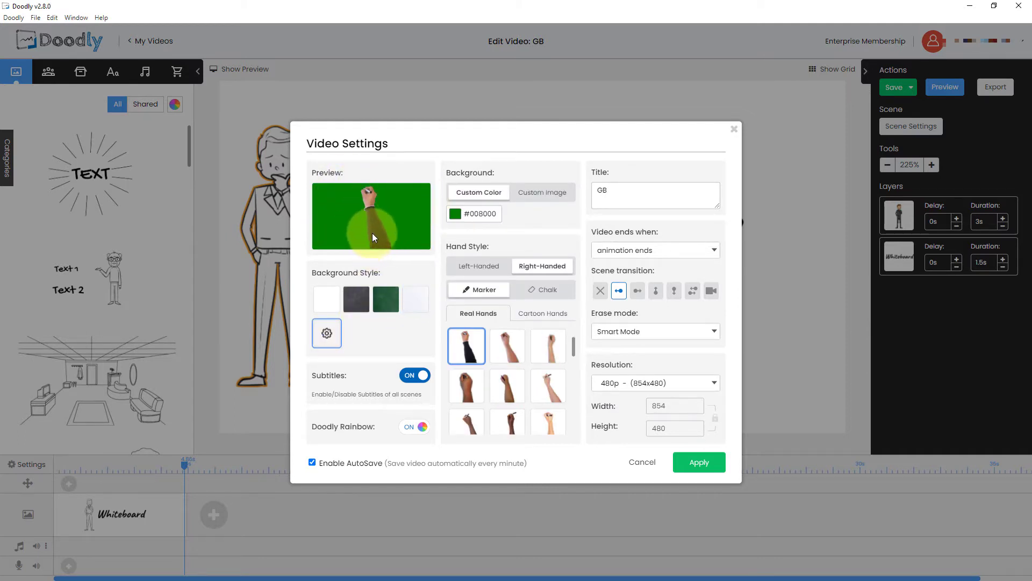
click(538, 195)
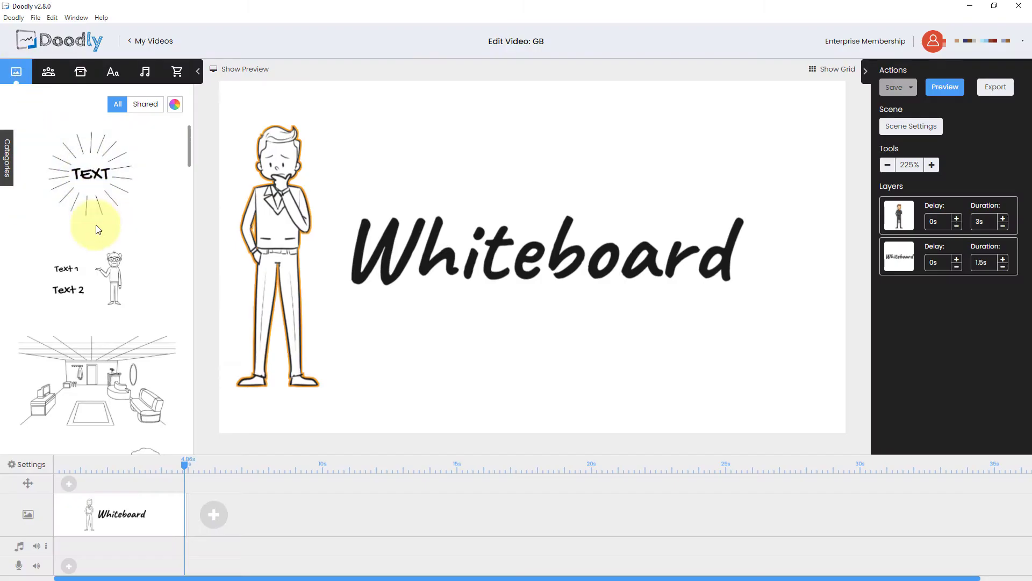
scroll(97, 225, down, 5)
scroll(96, 226, down, 2)
scroll(97, 226, down, 2)
scroll(97, 225, down, 2)
scroll(97, 226, down, 2)
scroll(97, 225, down, 2)
scroll(97, 226, down, 2)
scroll(96, 226, down, 2)
scroll(95, 226, down, 2)
scroll(95, 227, down, 2)
scroll(96, 226, down, 2)
scroll(96, 226, down, 2)
scroll(95, 225, down, 2)
scroll(96, 225, up, 2)
scroll(96, 225, up, 2)
scroll(95, 225, up, 2)
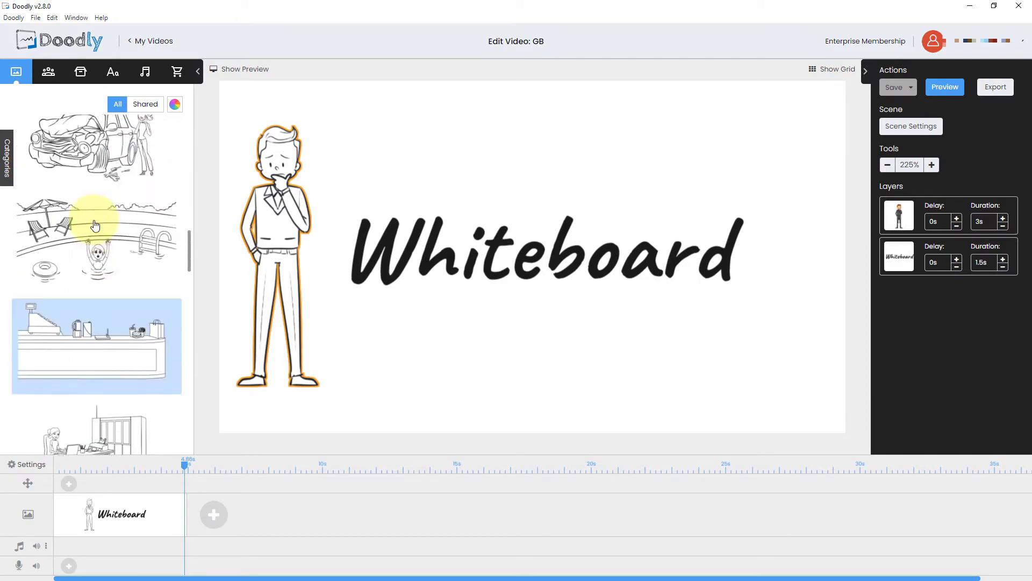
scroll(95, 226, up, 2)
scroll(95, 226, up, 2)
scroll(94, 226, up, 2)
scroll(93, 226, up, 2)
scroll(92, 227, up, 2)
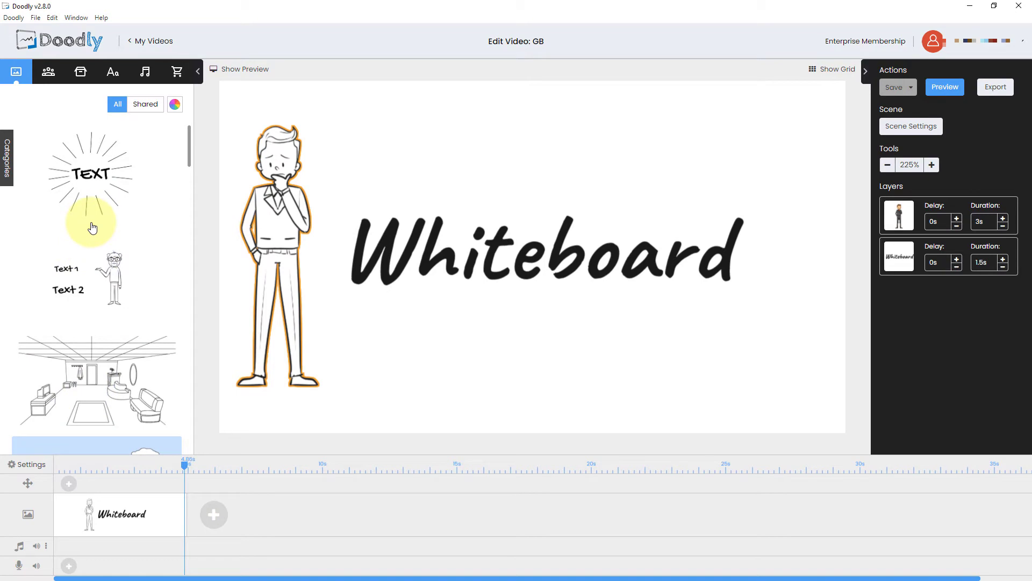
- Scroll the character library down to Adam Flying
click(52, 77)
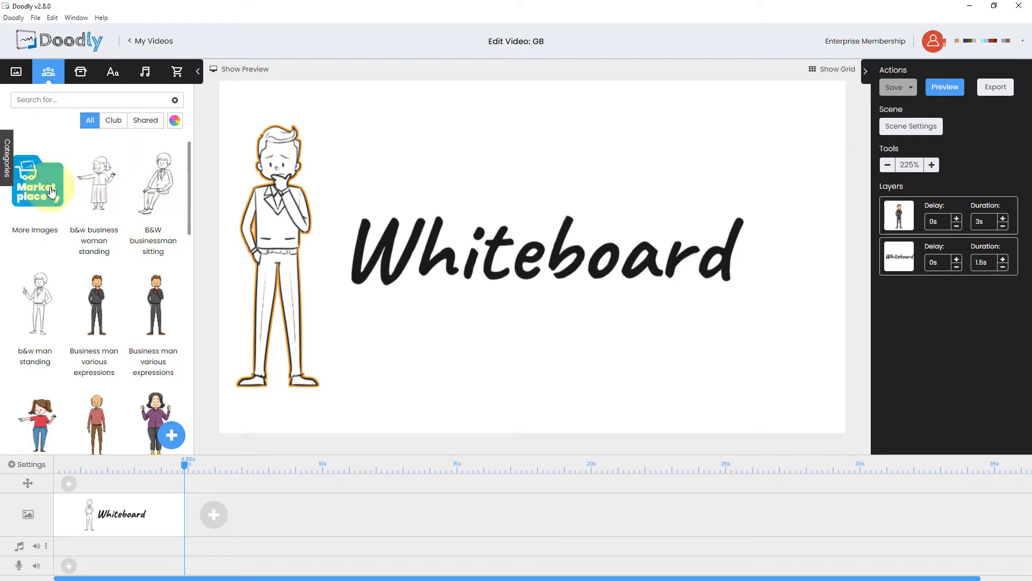
scroll(108, 268, down, 3)
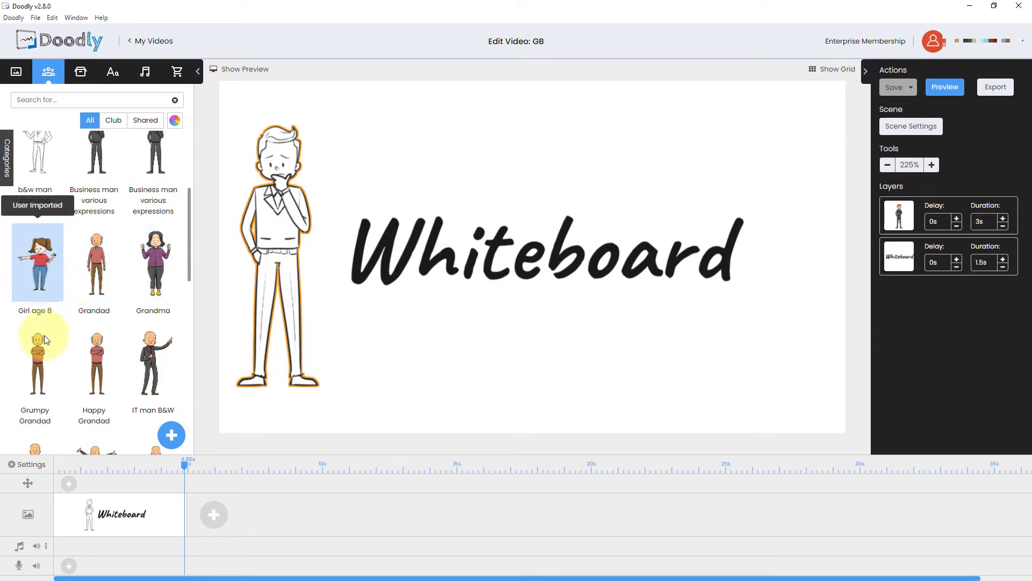
scroll(140, 349, down, 3)
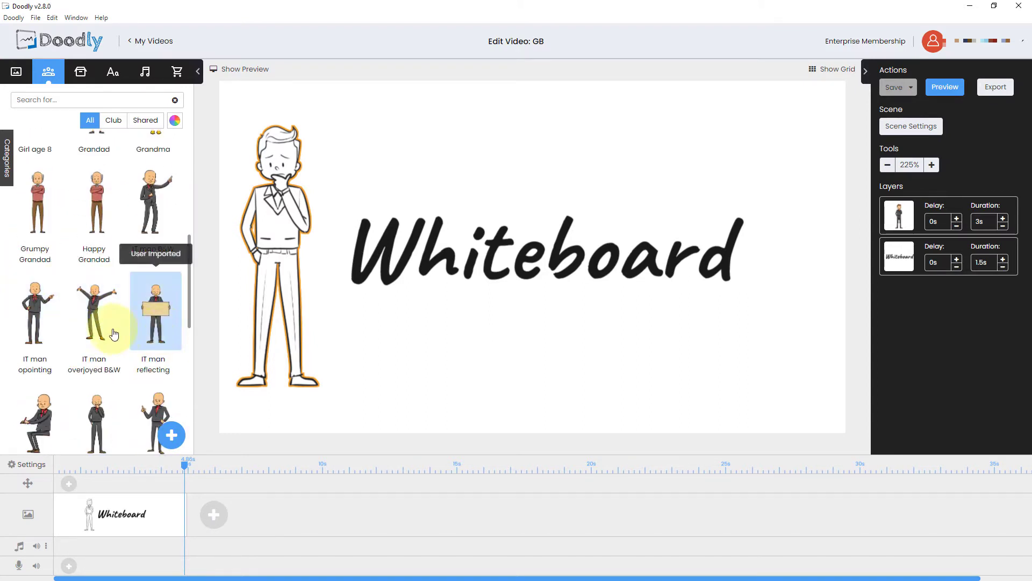
scroll(107, 322, down, 1)
scroll(103, 275, down, 5)
scroll(104, 279, up, 4)
scroll(103, 273, down, 2)
scroll(102, 273, down, 4)
scroll(102, 273, down, 4)
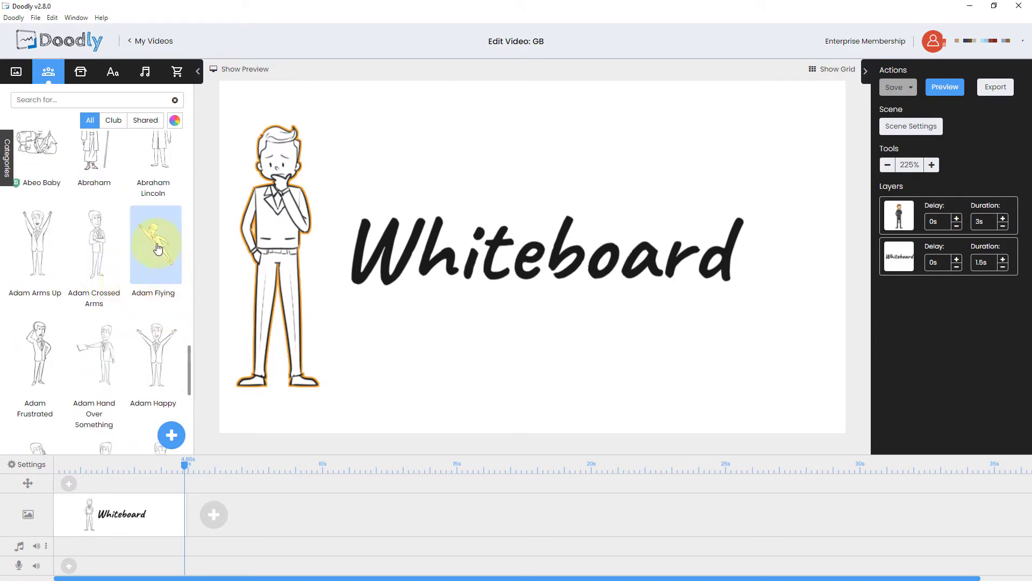
- Place Adam Flying on the scene's right, enlarged and raised slightly
mouse_move(154, 269)
mouse_down()
mouse_move(636, 188)
mouse_move(647, 176)
mouse_move(730, 322)
mouse_up()
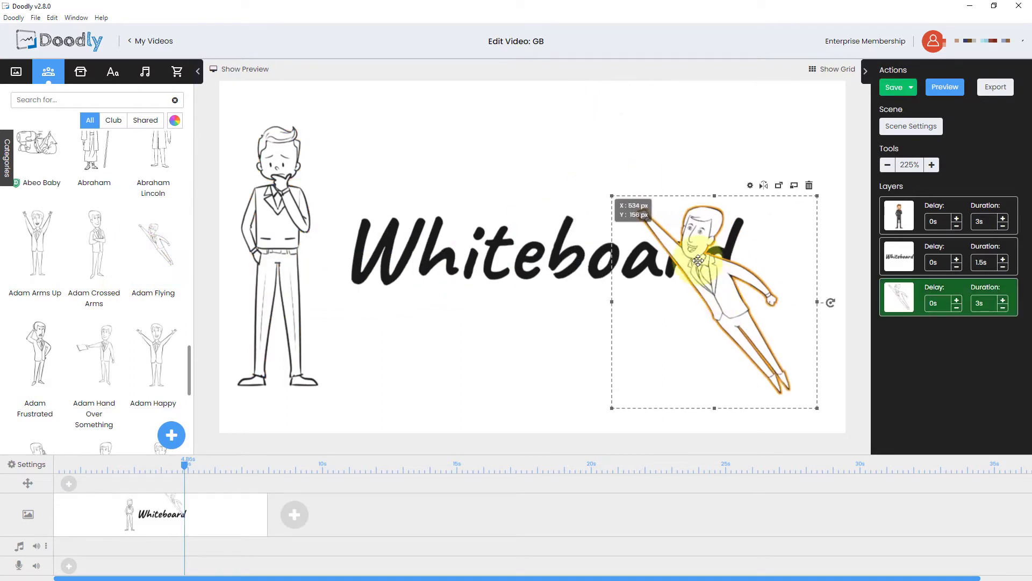
drag(612, 196, 561, 142)
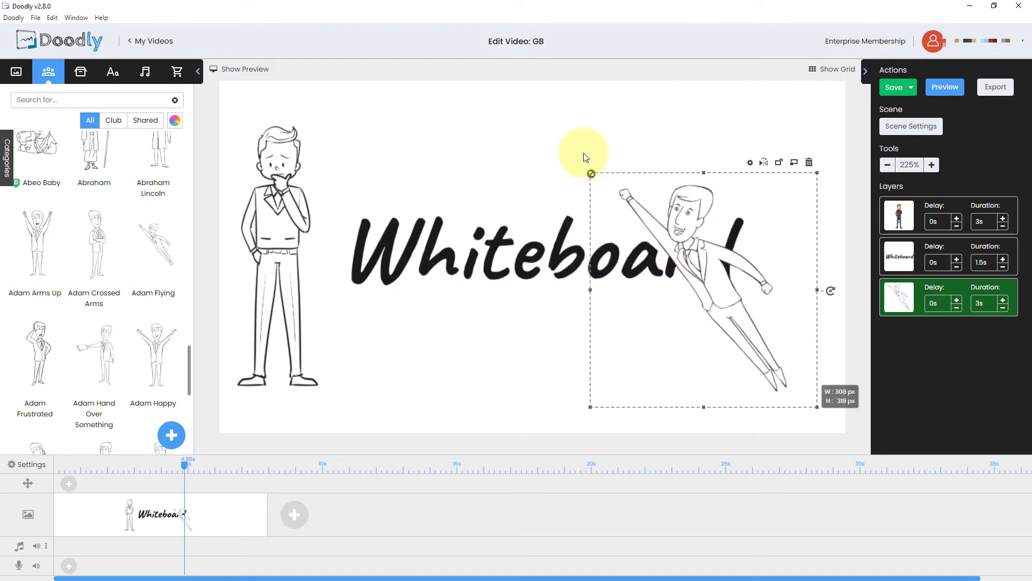
drag(669, 217, 672, 193)
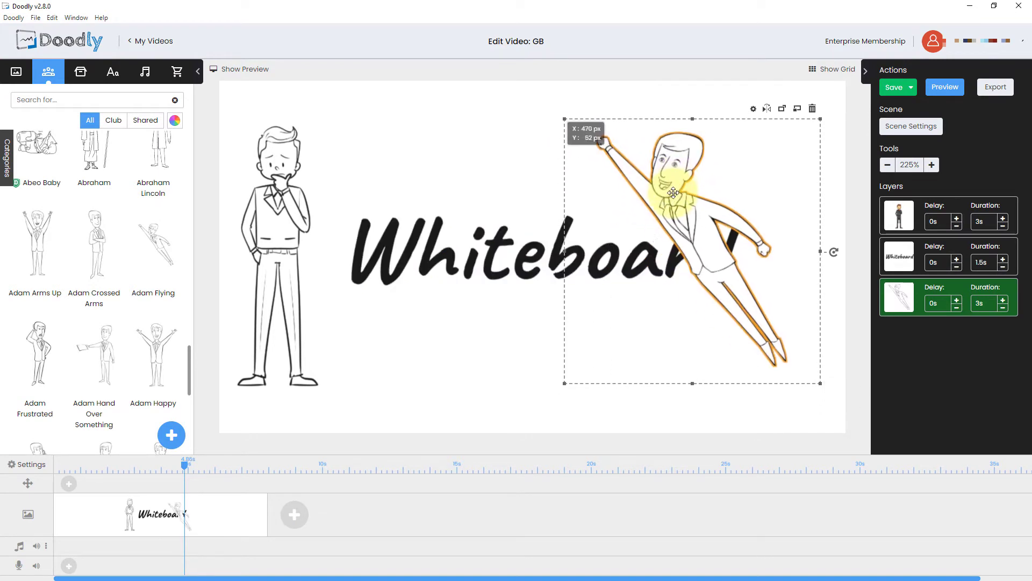
click(81, 75)
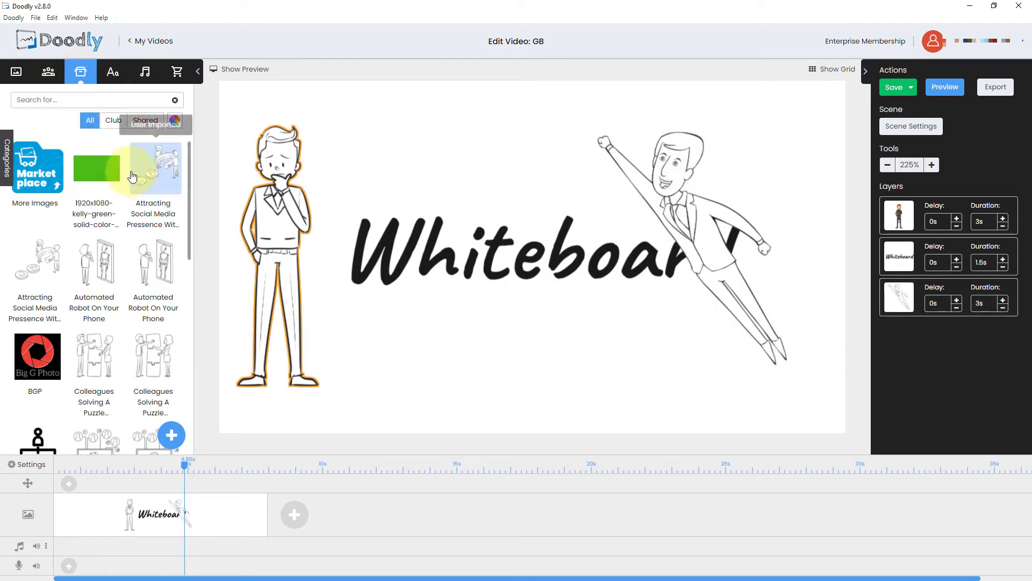
- Search props for 'box' and add the Close Carton Box to the scene
click(68, 105)
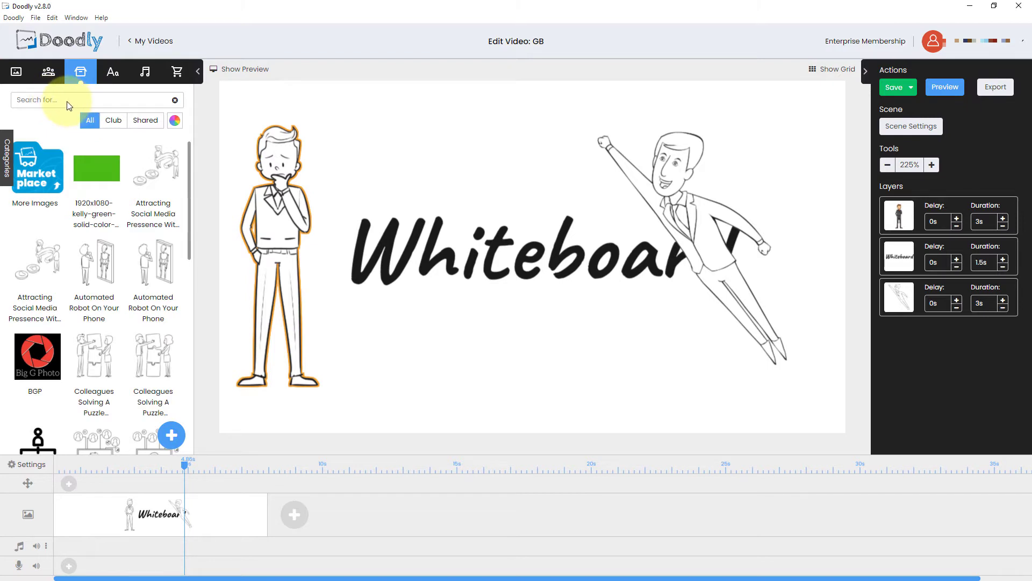
text(box)
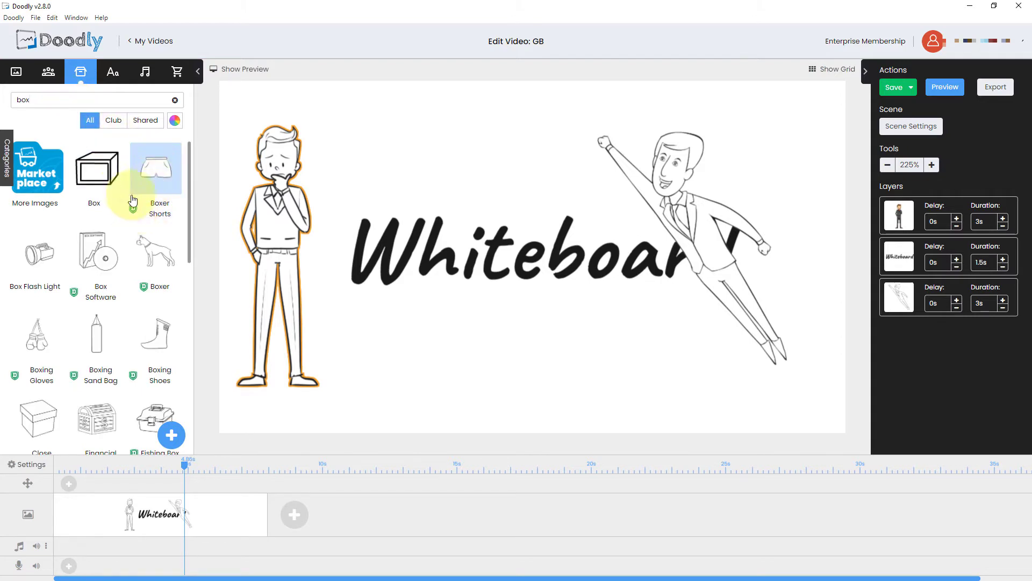
scroll(131, 294, down, 2)
scroll(129, 295, down, 2)
drag(41, 211, 531, 367)
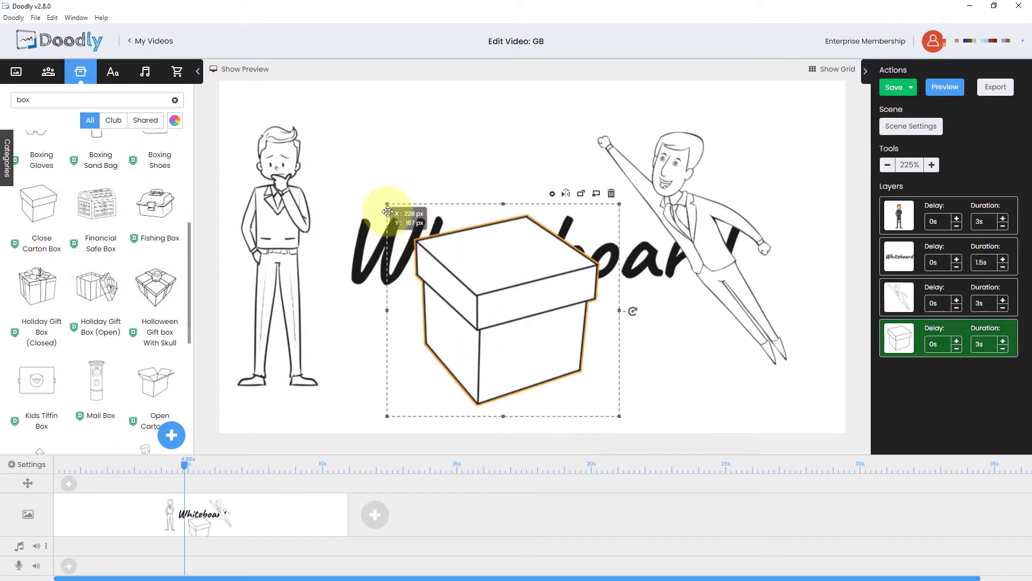
- Shrink the box and move it left beneath the Whiteboard text
drag(387, 205, 479, 288)
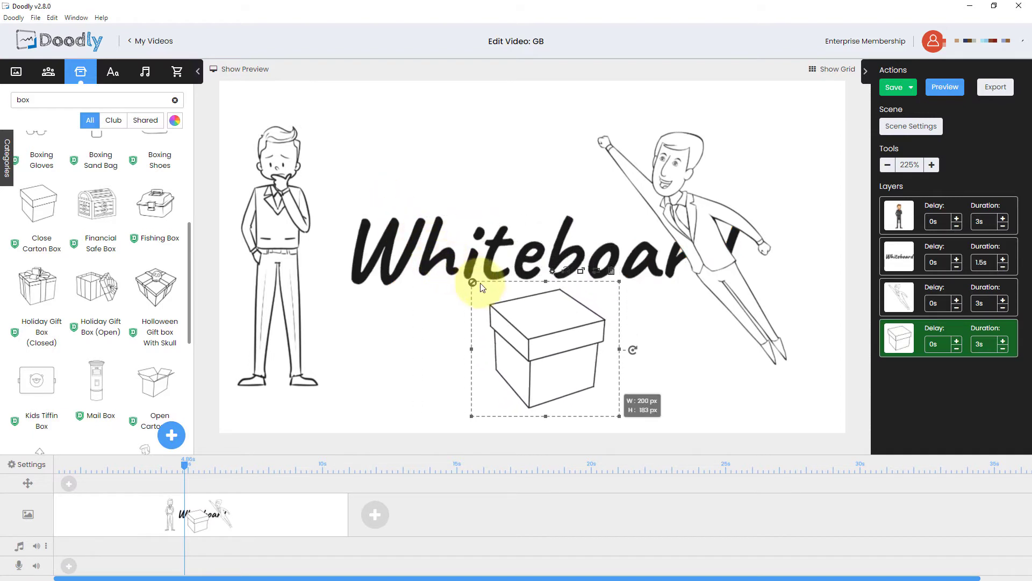
drag(475, 352, 326, 344)
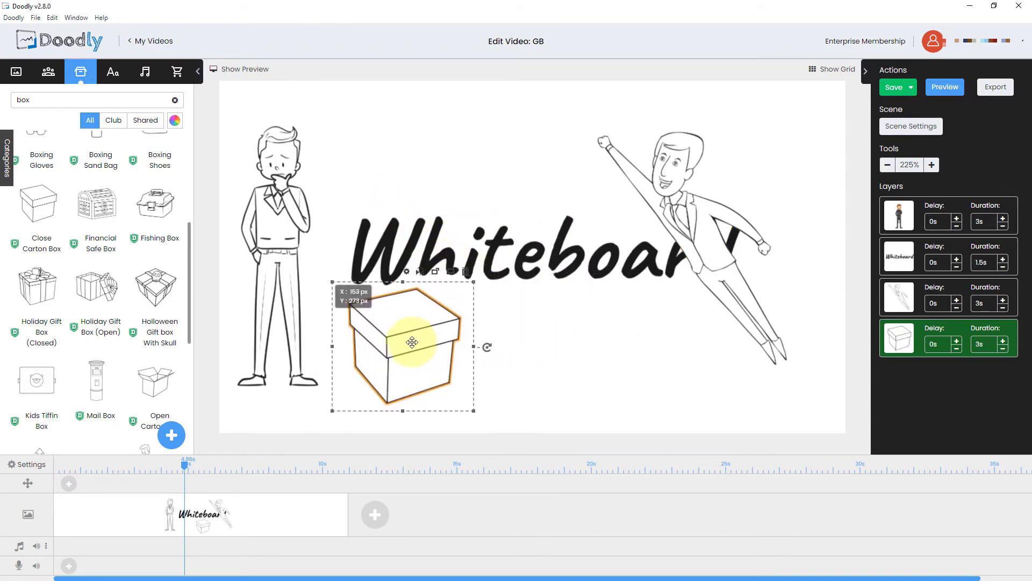
click(412, 142)
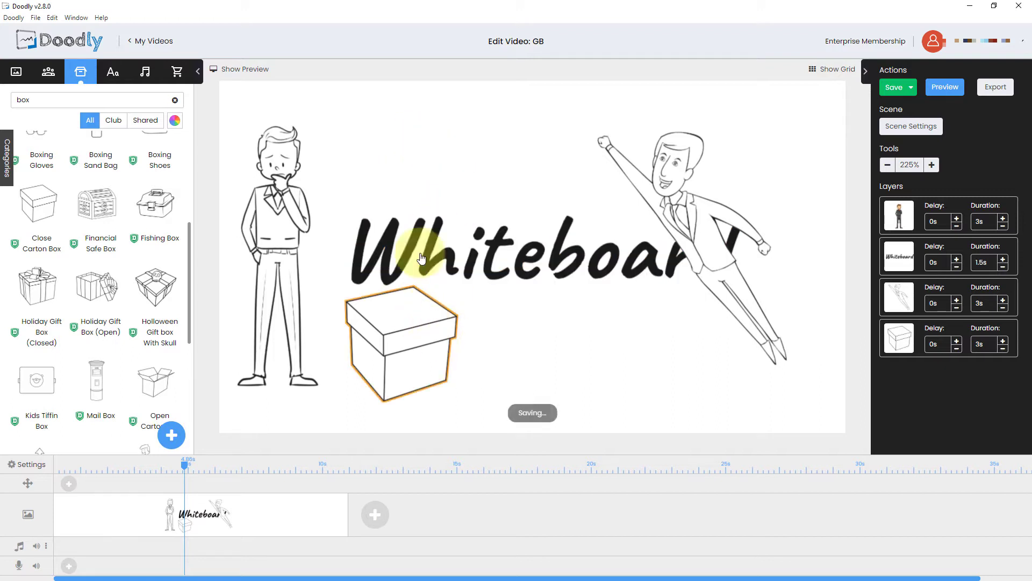
- Search props for 'easter' and place the Easter eggs, shrunk, at lower right
double_click(74, 102)
text(ea)
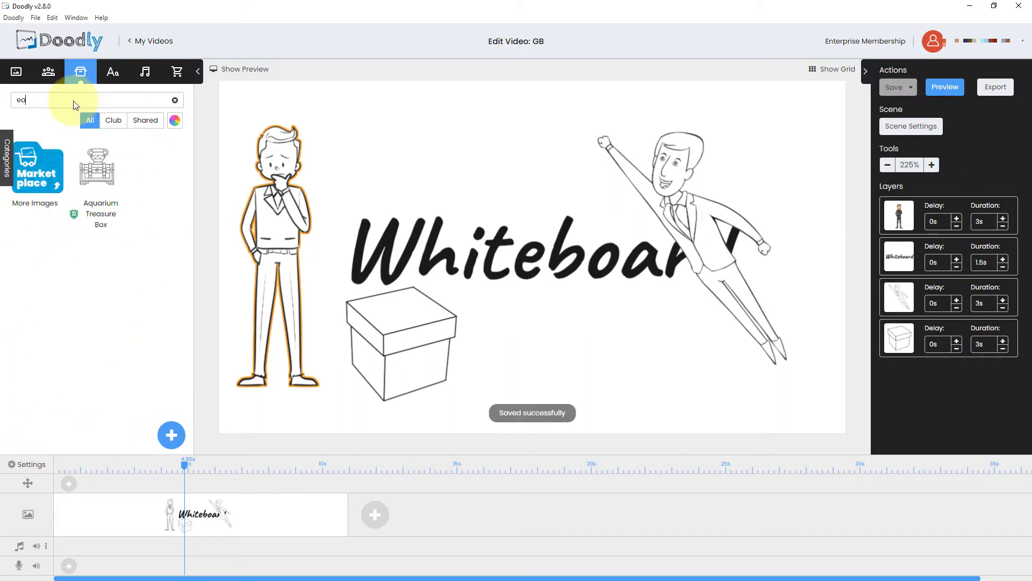
text(ster)
mouse_move(97, 168)
mouse_down()
mouse_move(486, 187)
mouse_move(604, 350)
mouse_up()
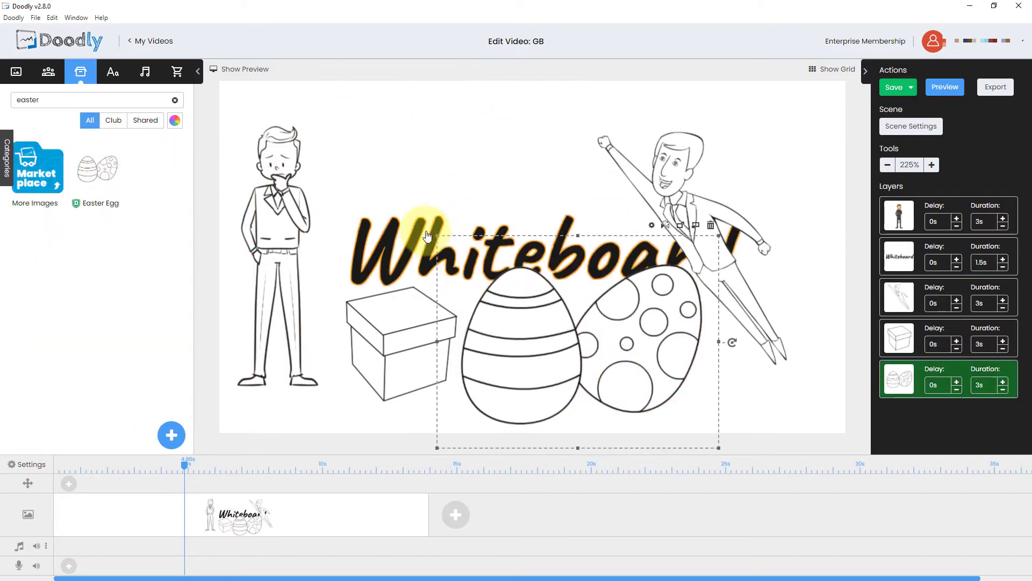
drag(442, 242, 535, 307)
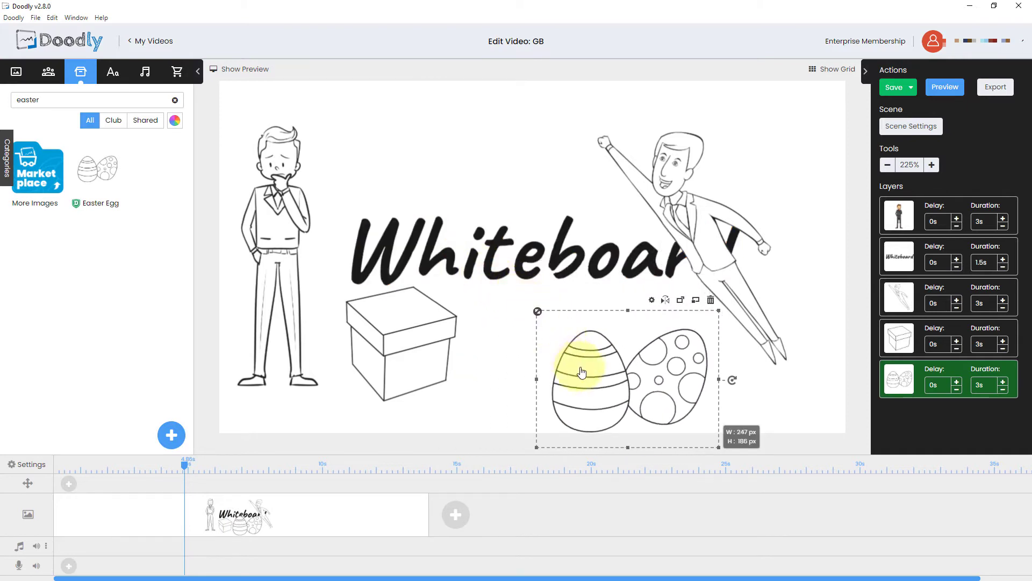
drag(572, 364, 576, 351)
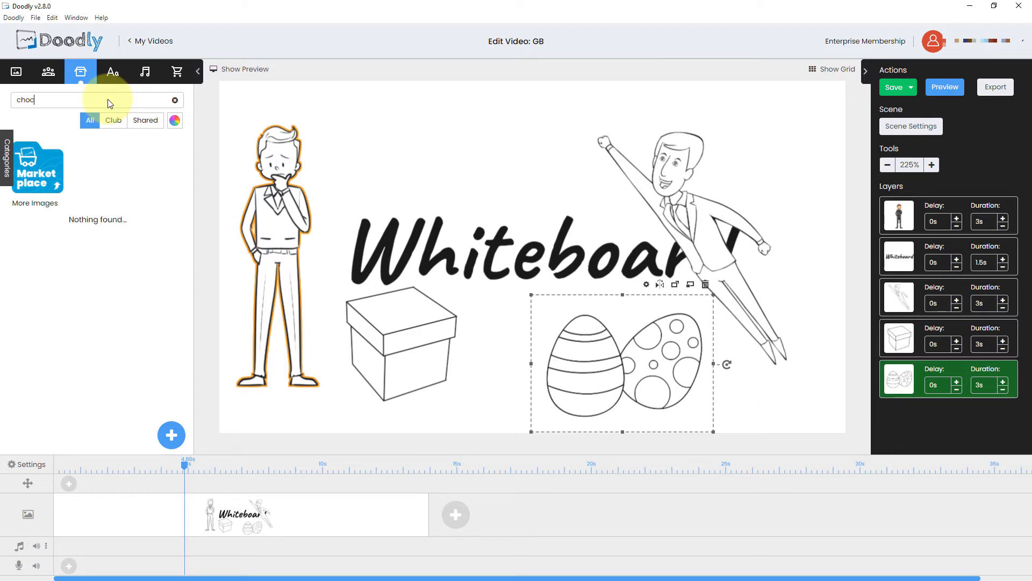
- Search props for 'box' again and scroll through the results
key(BackSpace)
key(BackSpace)
key(BackSpace)
text(box)
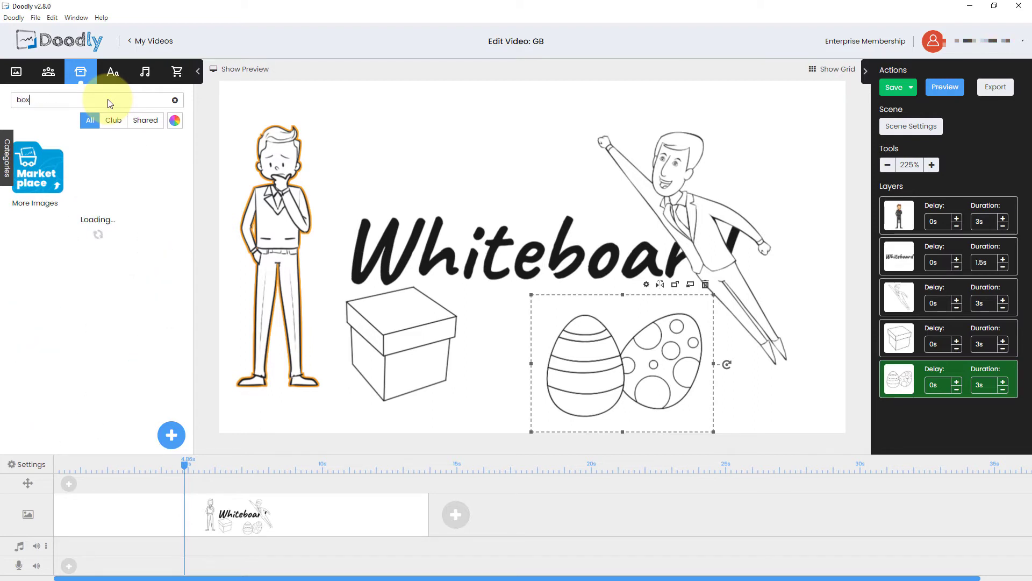
scroll(151, 229, down, 3)
scroll(156, 235, down, 3)
scroll(153, 247, down, 3)
scroll(135, 259, down, 1)
scroll(135, 258, down, 3)
scroll(134, 224, down, 3)
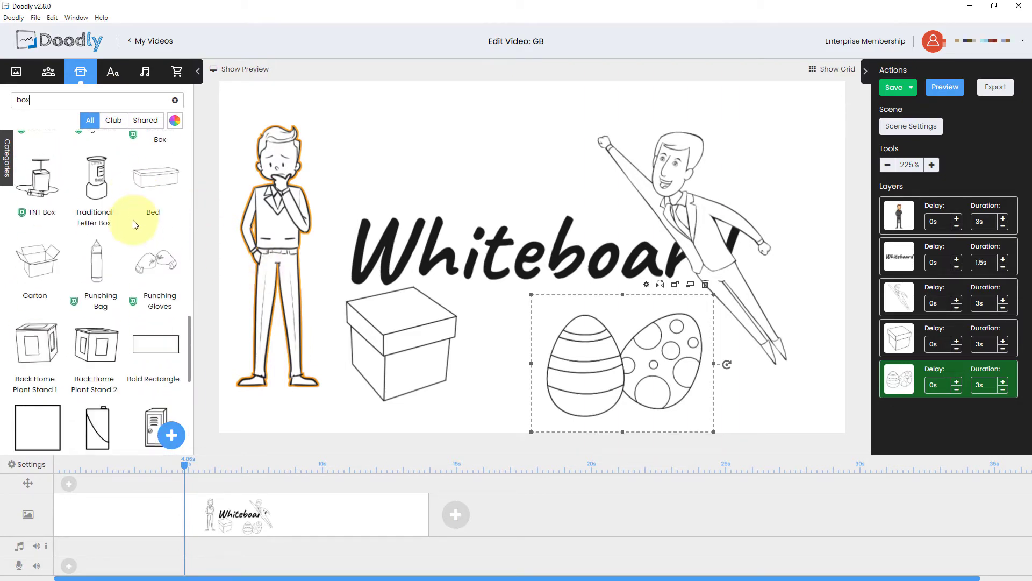
scroll(133, 223, down, 2)
scroll(132, 222, down, 2)
scroll(129, 225, down, 2)
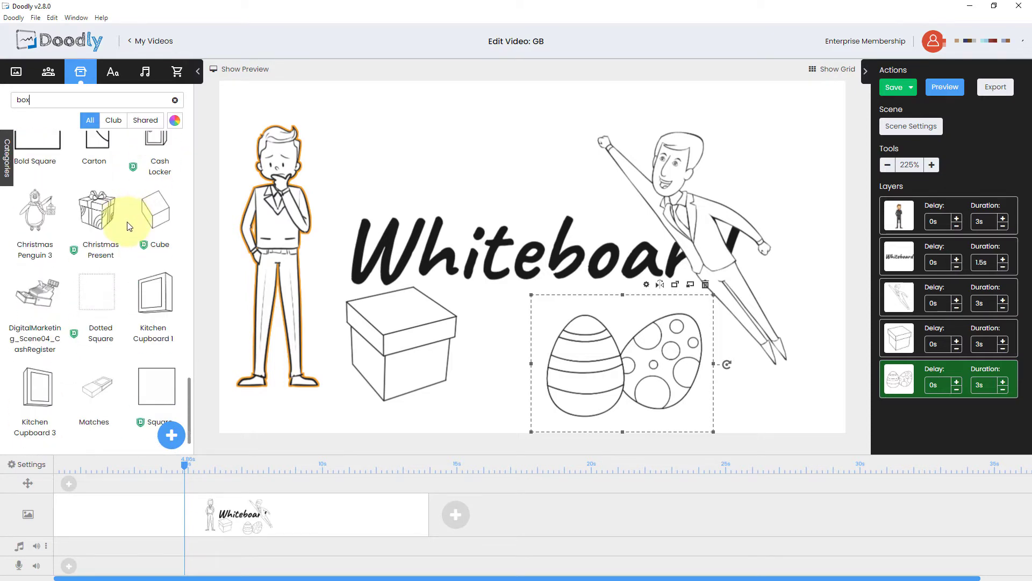
scroll(69, 230, up, 2)
scroll(69, 230, up, 2)
scroll(60, 241, up, 2)
scroll(62, 245, up, 2)
scroll(62, 243, up, 2)
scroll(59, 243, up, 2)
scroll(58, 242, up, 2)
scroll(58, 245, up, 2)
scroll(58, 246, up, 5)
scroll(54, 236, up, 1)
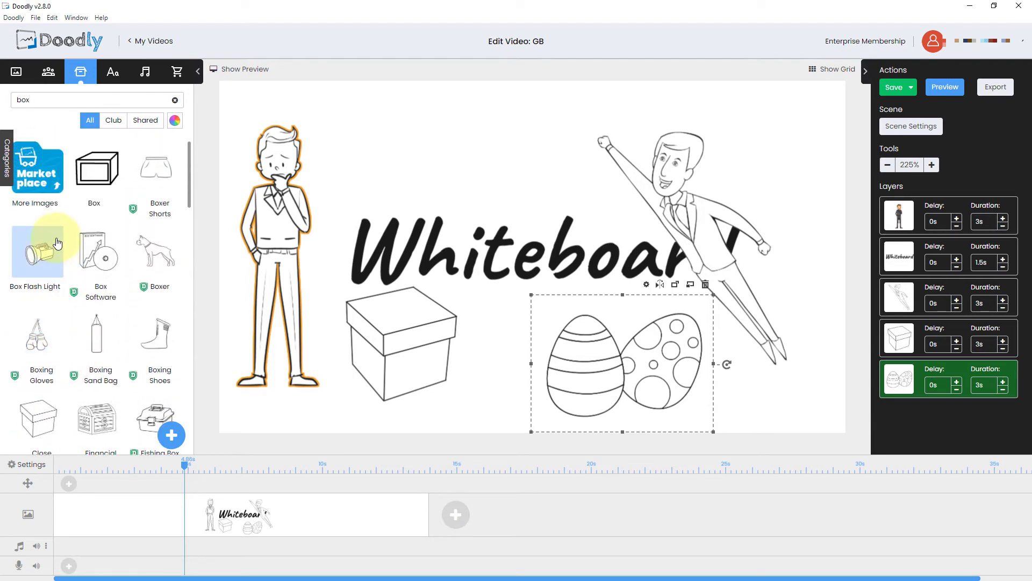
- Browse the font list in the Text tab
click(110, 74)
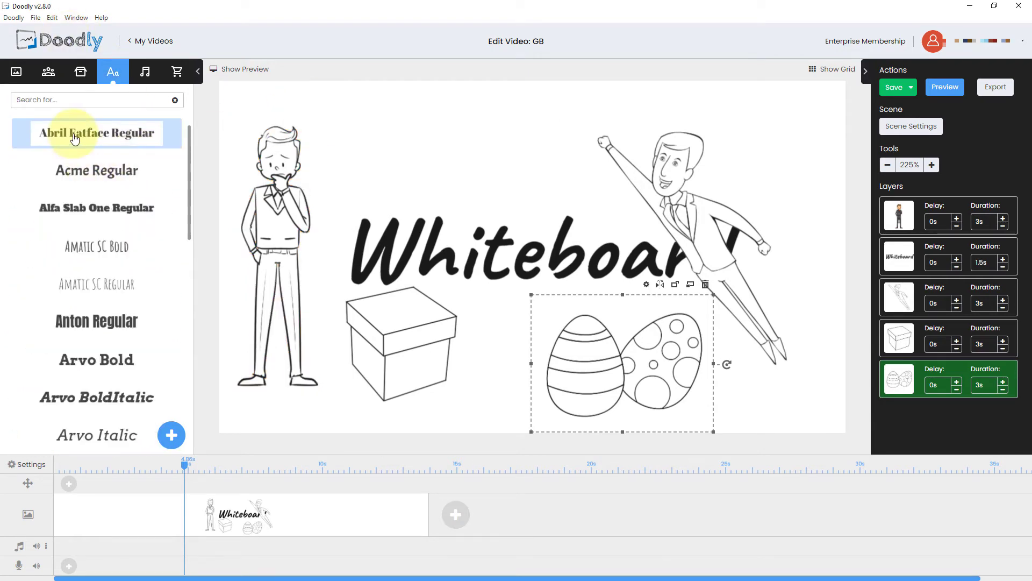
scroll(68, 135, down, 4)
scroll(71, 153, down, 4)
scroll(71, 152, down, 3)
scroll(75, 155, down, 3)
scroll(78, 182, down, 3)
scroll(86, 242, down, 2)
scroll(94, 301, down, 3)
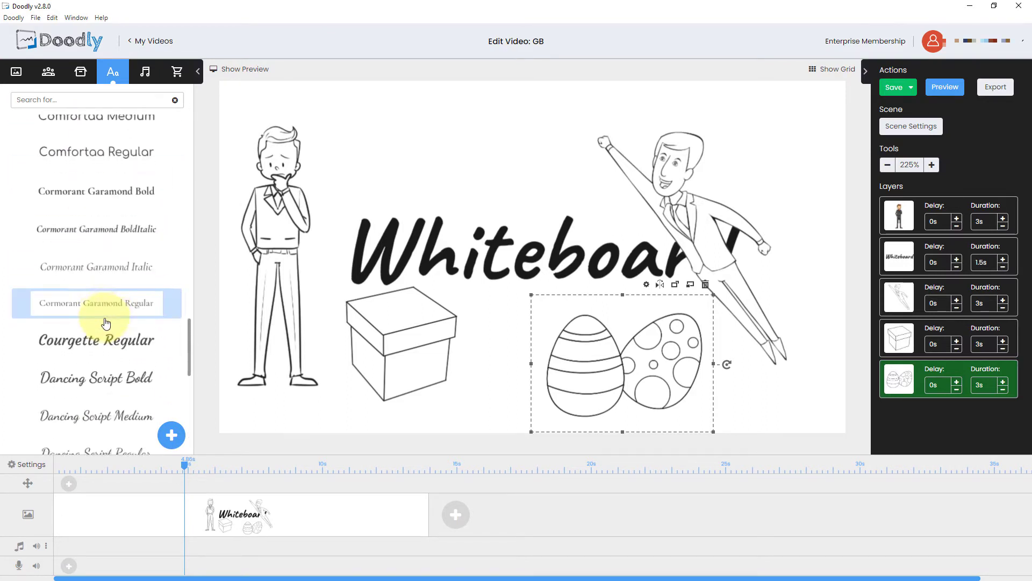
scroll(92, 274, down, 3)
scroll(102, 215, up, 1)
scroll(125, 334, up, 2)
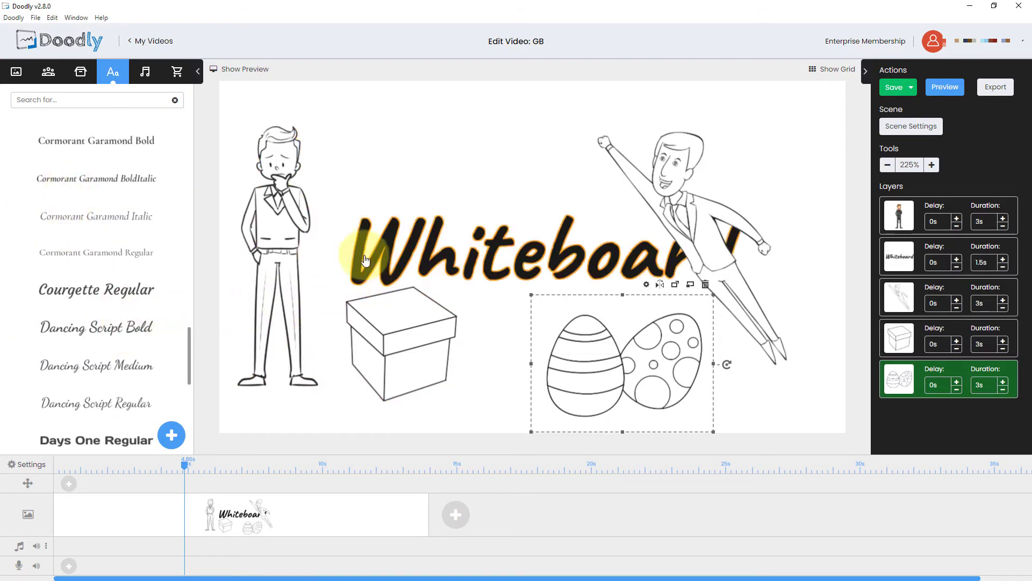
- Browse the music track library
click(144, 71)
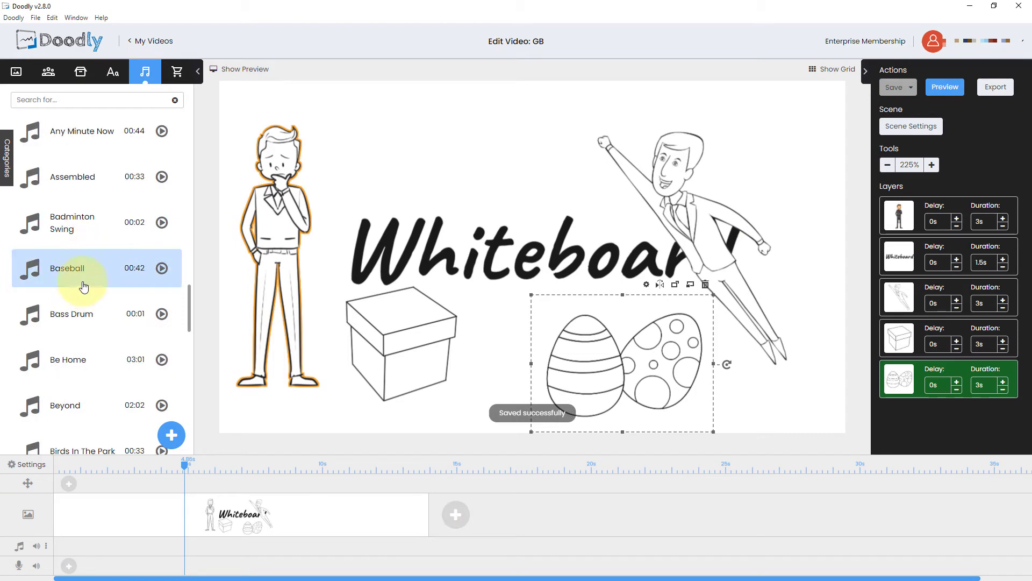
scroll(79, 273, down, 3)
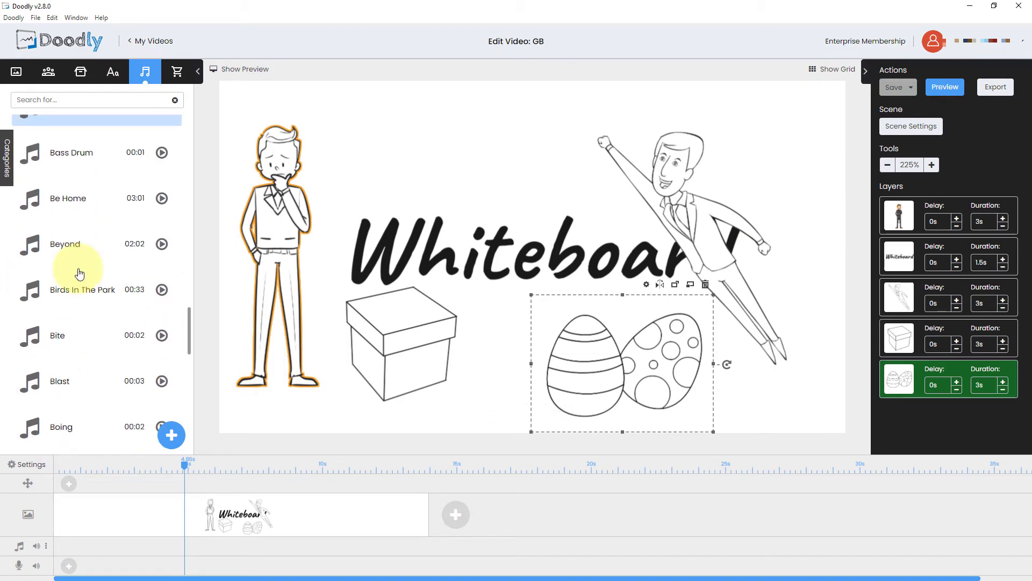
scroll(79, 273, down, 3)
scroll(79, 274, down, 2)
scroll(80, 274, down, 1)
scroll(79, 273, down, 5)
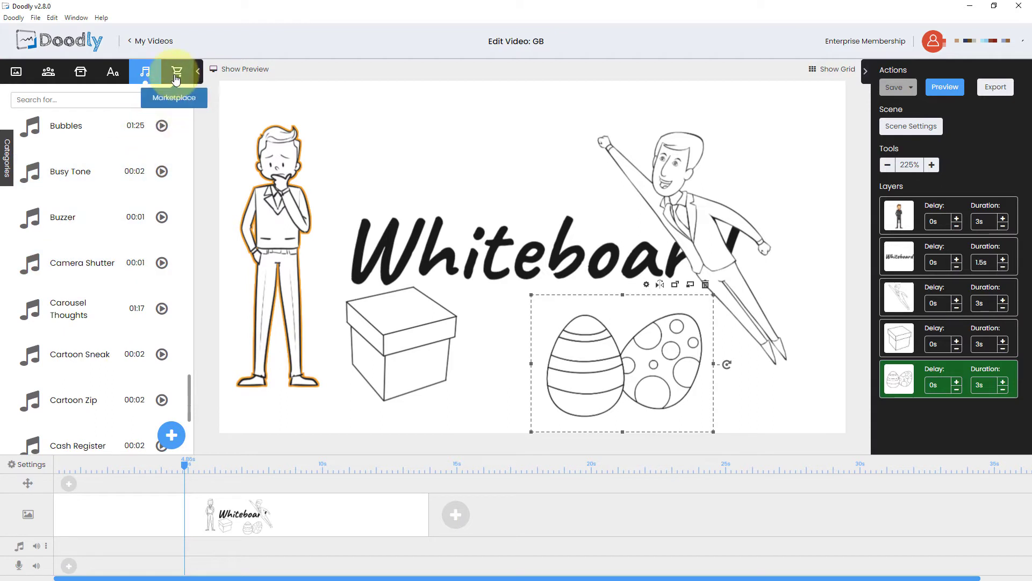
- Check the marketplace audio assets, then start uploading a new custom prop
click(176, 75)
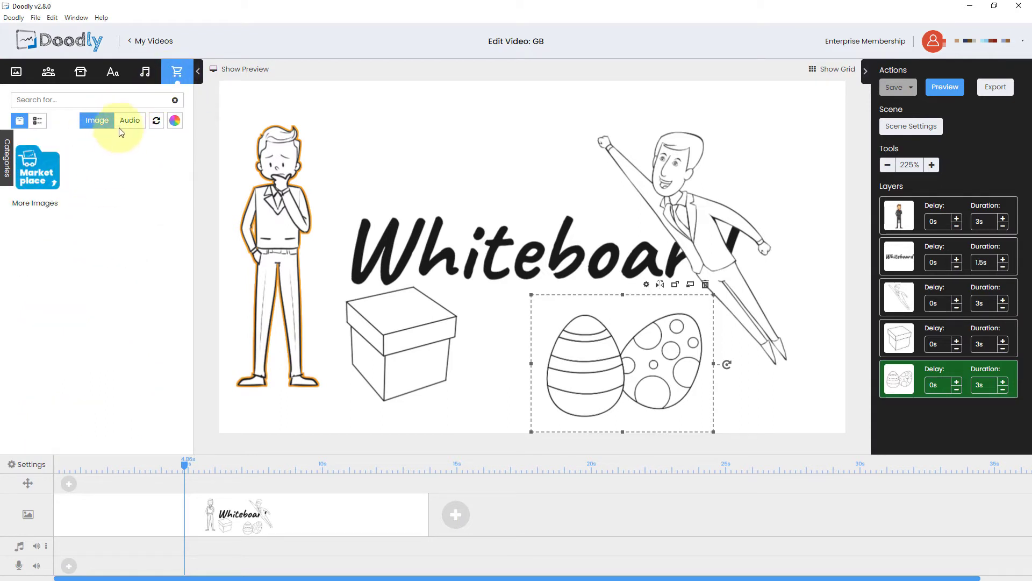
click(129, 121)
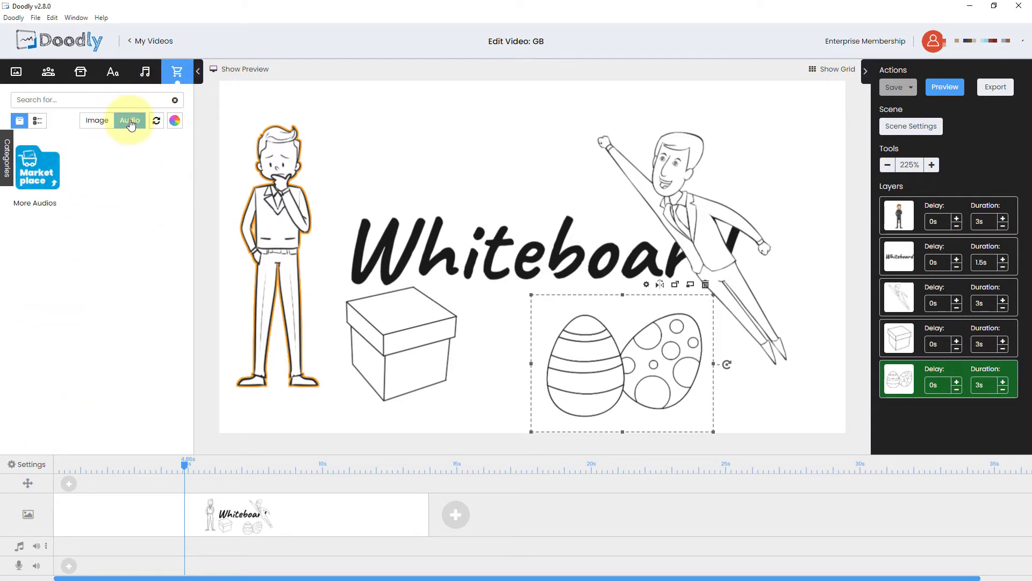
click(80, 72)
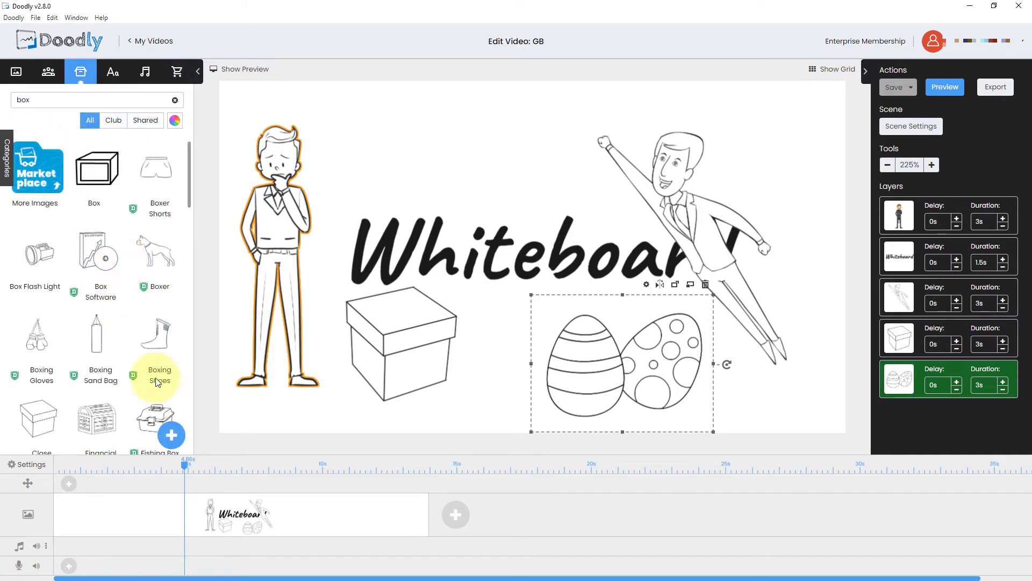
click(173, 436)
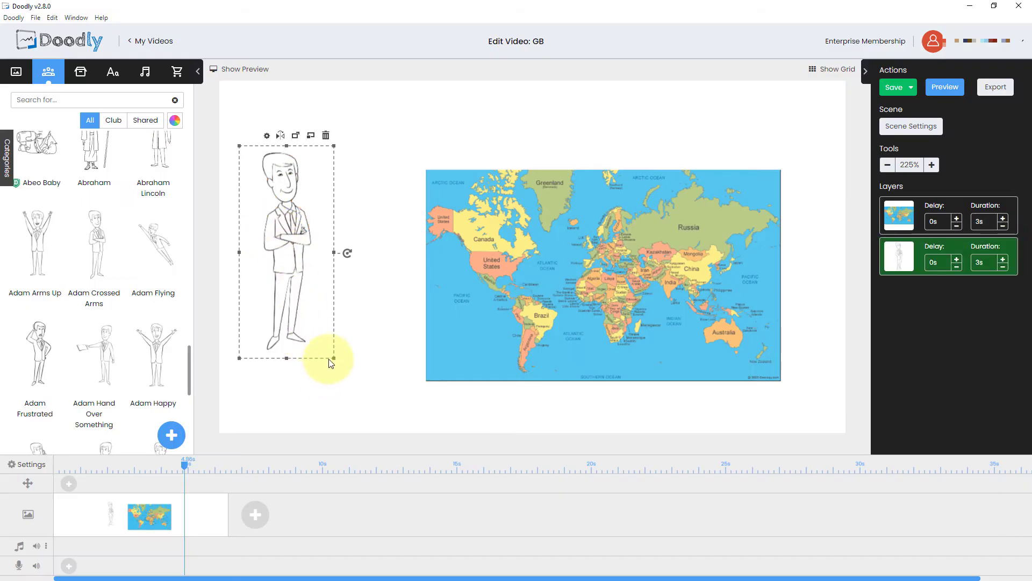
- Enlarge the crossed-arms man to nearly full height, preview, then select the map
drag(333, 358, 369, 437)
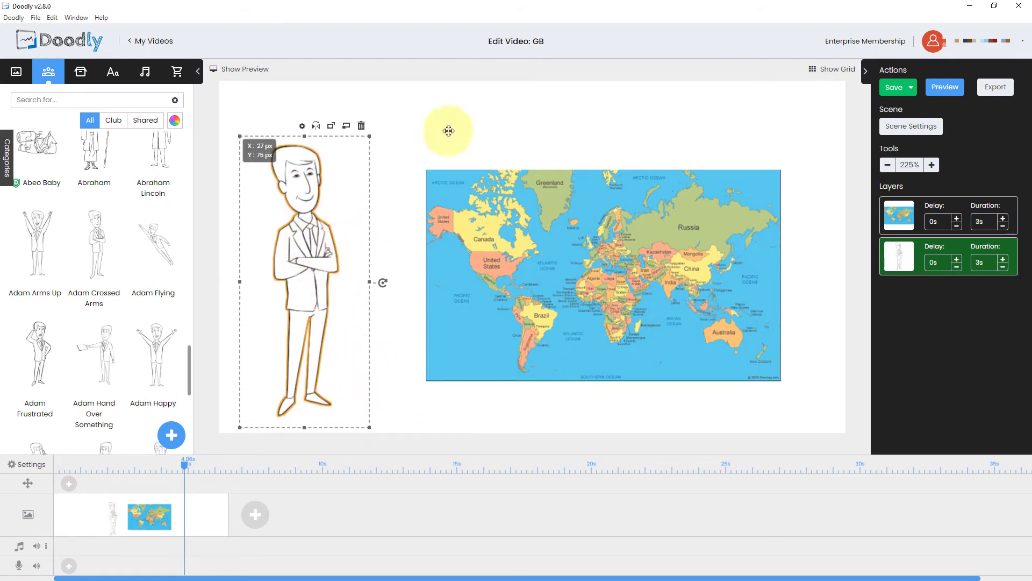
click(450, 130)
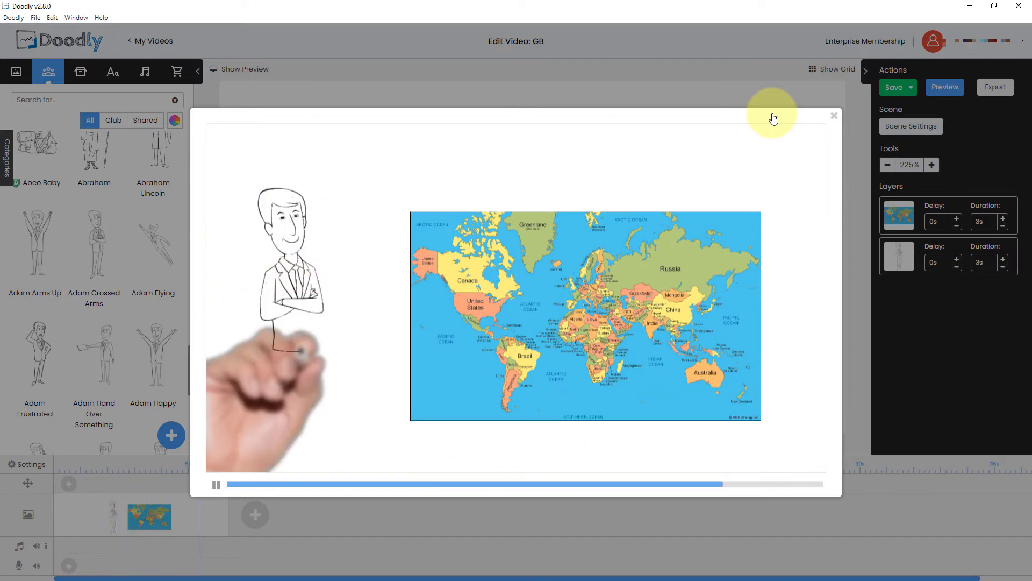
click(834, 116)
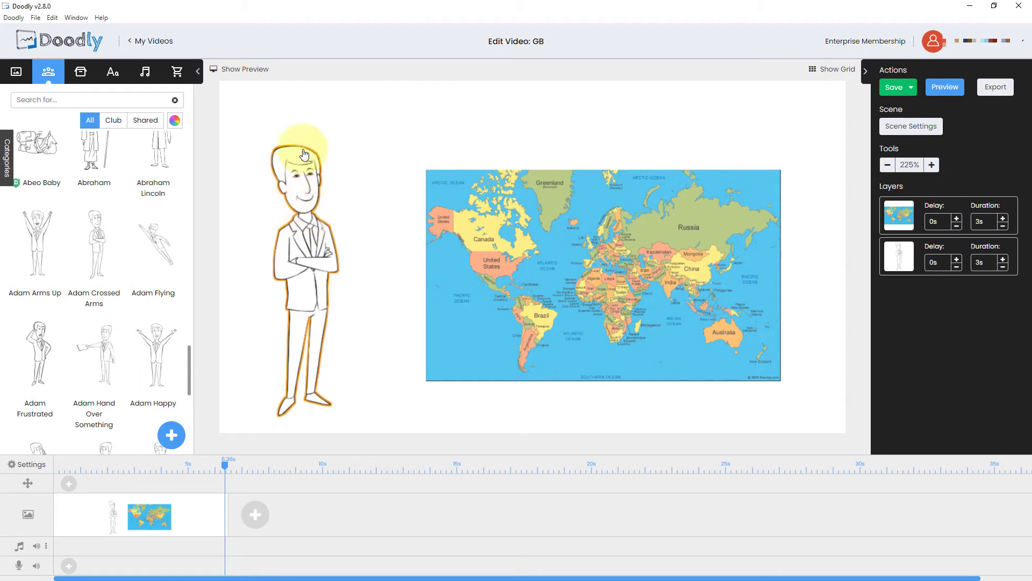
click(602, 268)
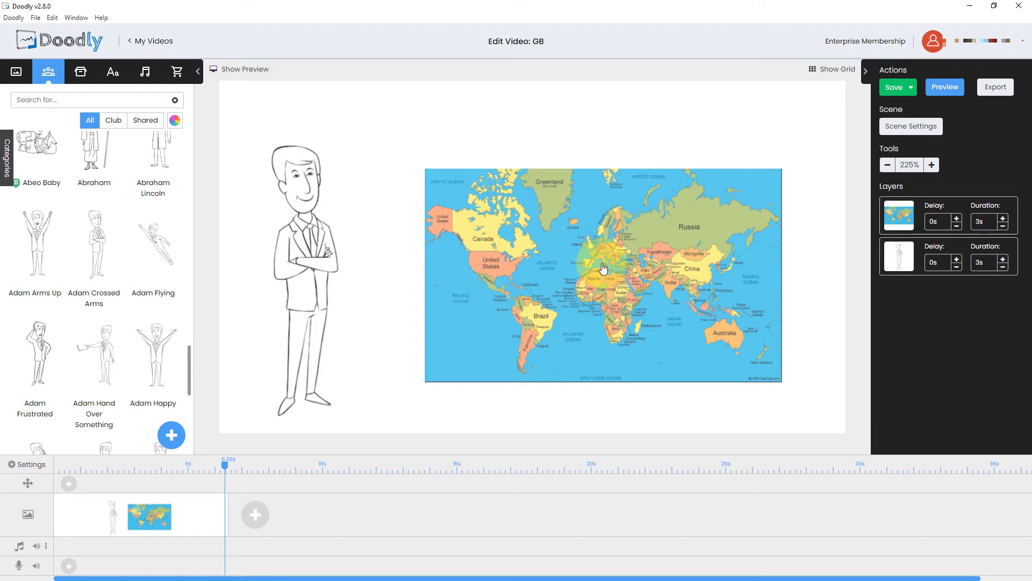
click(602, 268)
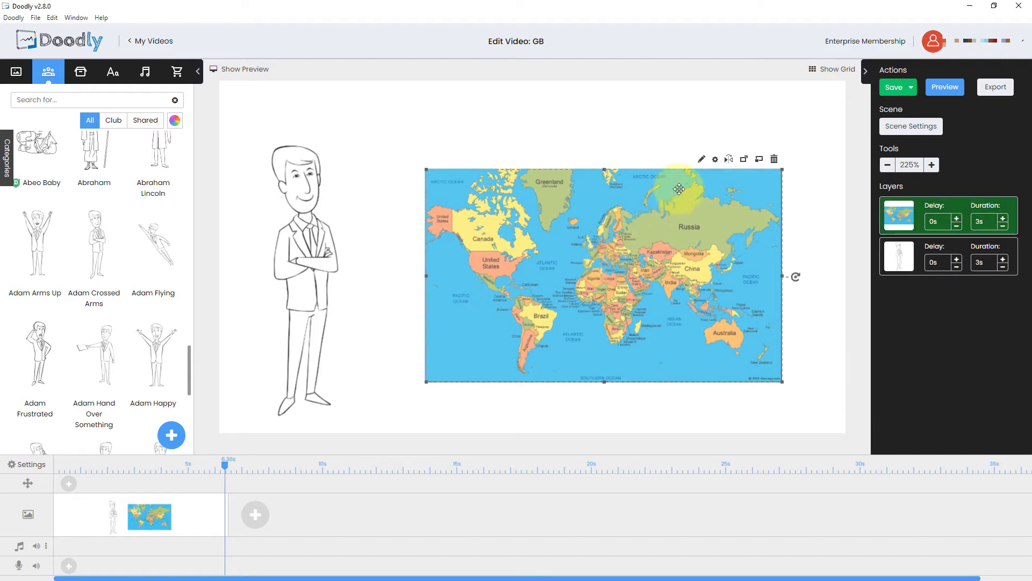
- Paint a thick reveal path across the world map's continents, then preview the drawing
click(703, 160)
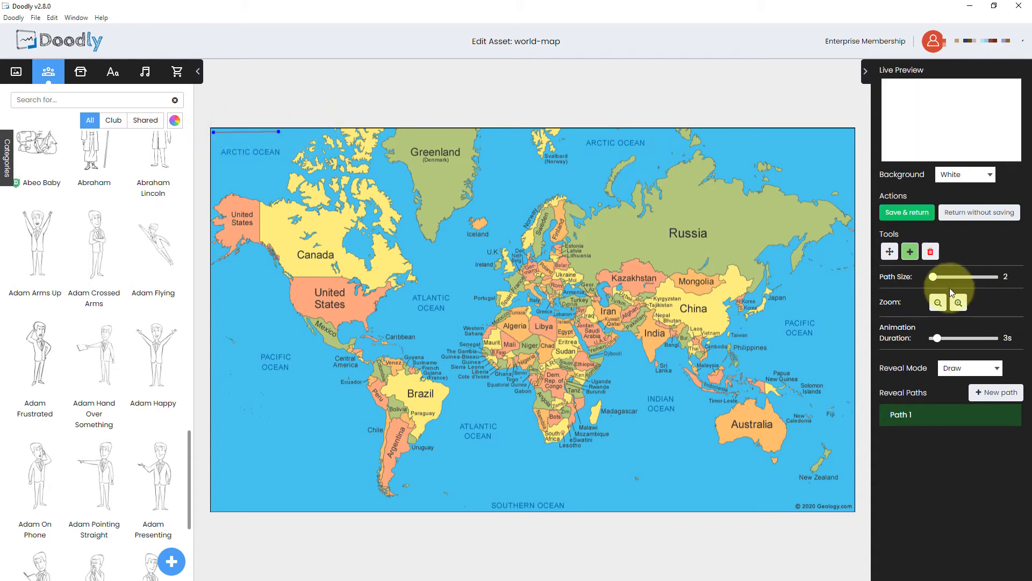
drag(933, 277, 964, 277)
mouse_move(313, 164)
mouse_down()
mouse_move(694, 150)
mouse_move(839, 362)
mouse_move(644, 503)
mouse_move(379, 492)
mouse_move(323, 341)
mouse_move(217, 153)
mouse_up()
drag(964, 277, 970, 278)
mouse_move(312, 240)
mouse_down()
mouse_move(772, 318)
mouse_move(429, 341)
mouse_move(457, 465)
mouse_move(720, 409)
mouse_move(565, 414)
mouse_move(196, 341)
mouse_move(346, 397)
mouse_move(212, 507)
mouse_up()
click(910, 221)
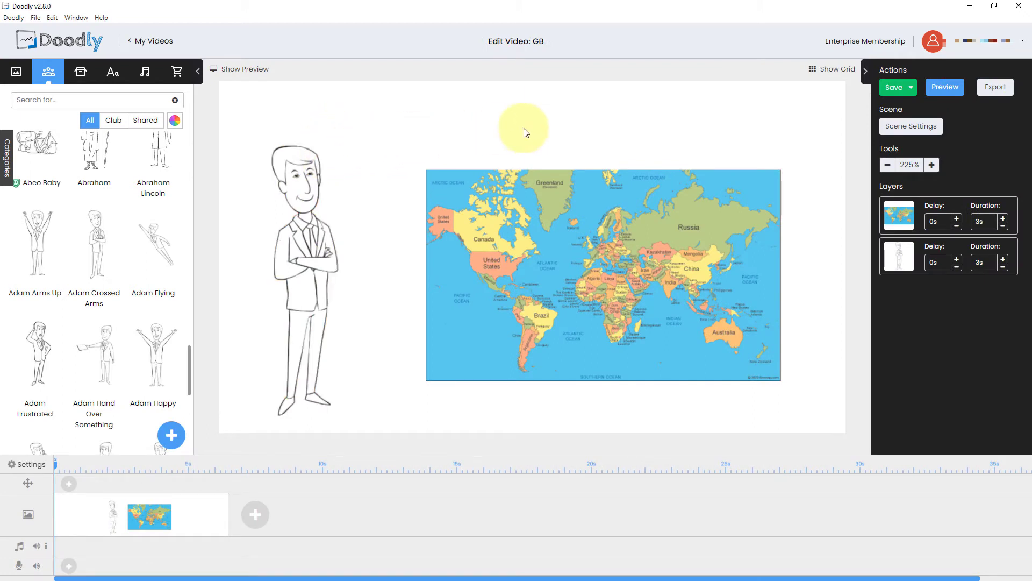
click(940, 90)
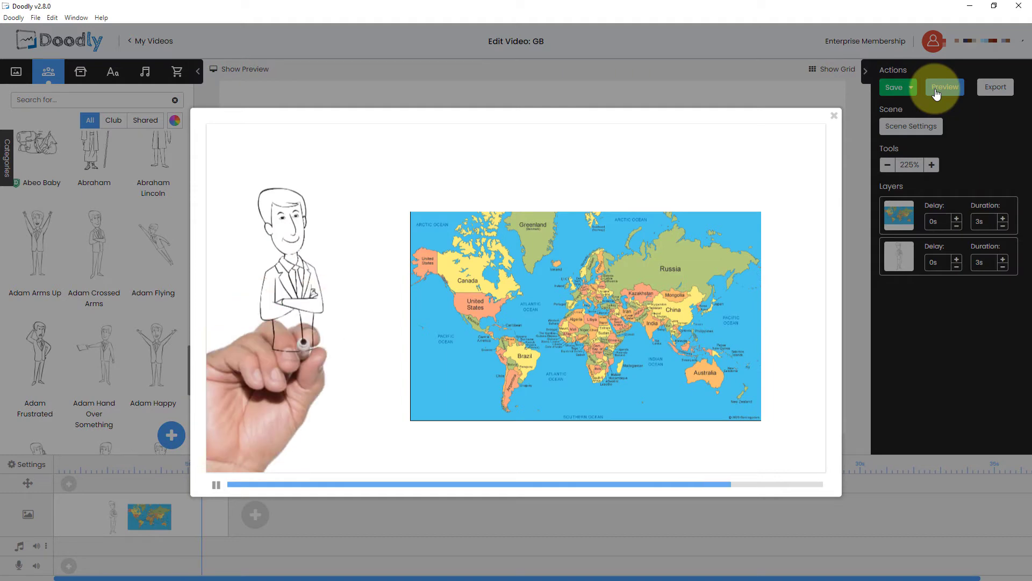
click(834, 116)
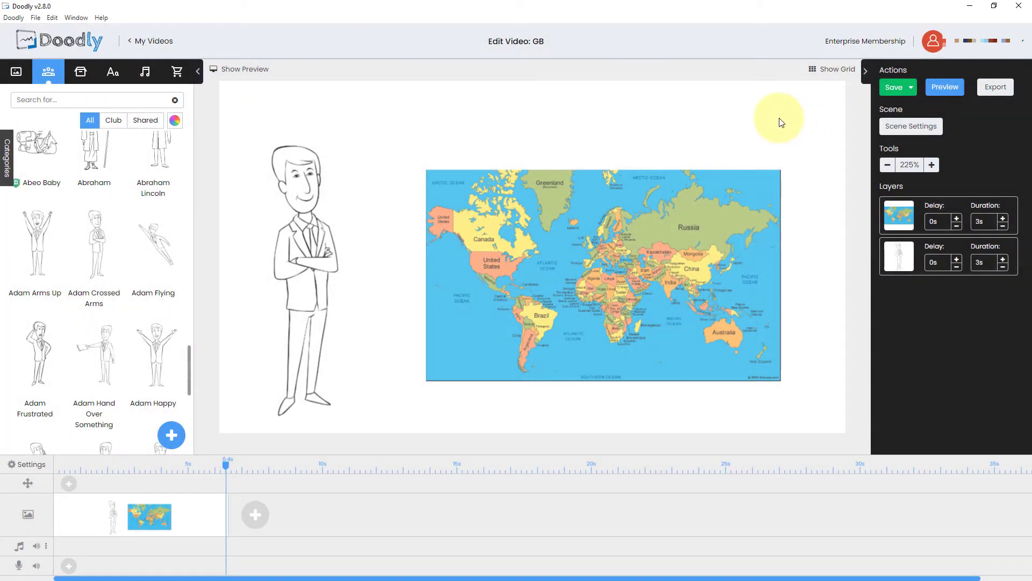
- Put the man above the map, add Abraham Lincoln, and shrink the map top-right
drag(903, 257, 907, 207)
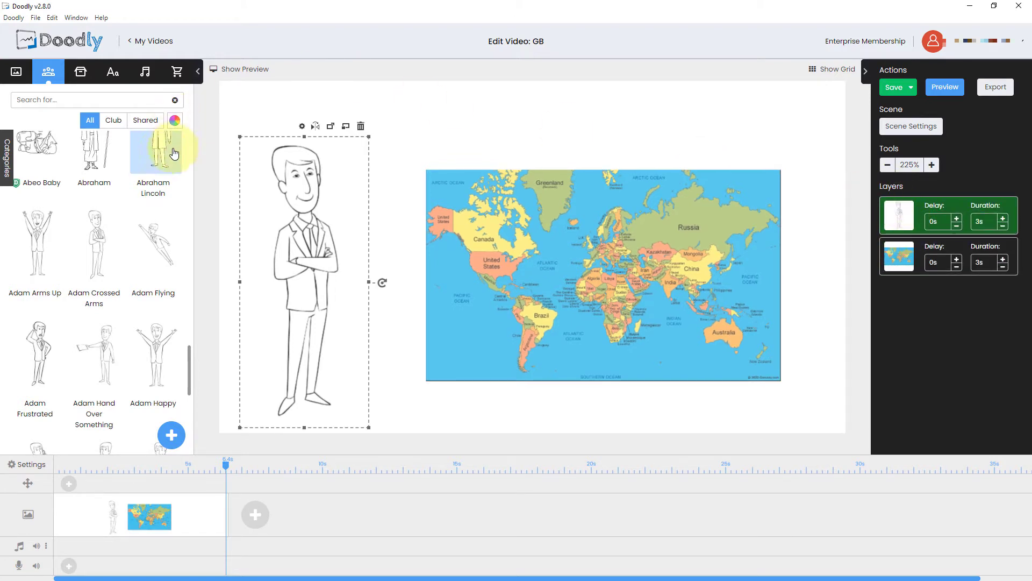
drag(172, 154, 411, 134)
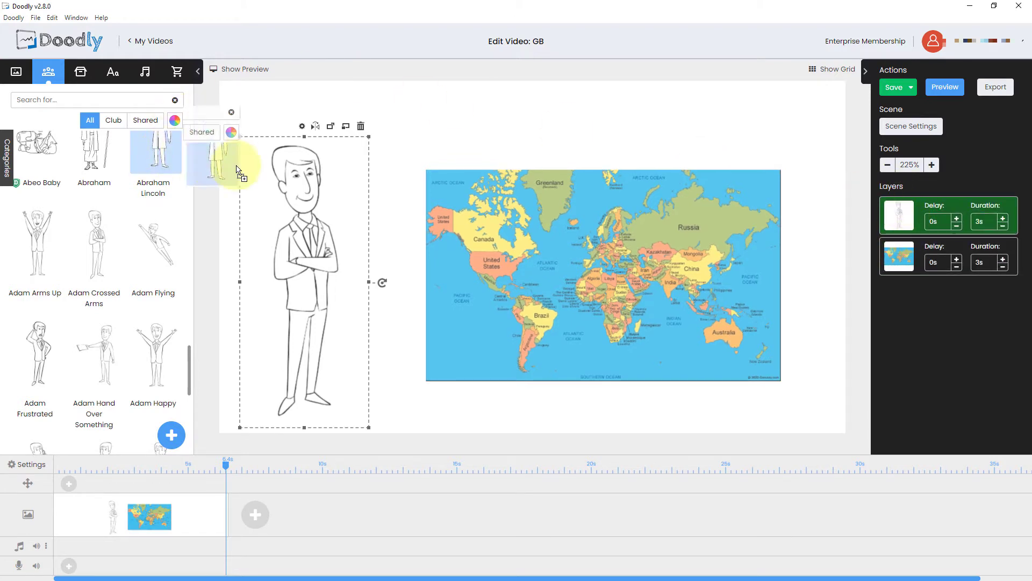
click(552, 235)
drag(425, 381, 525, 323)
drag(625, 255, 675, 190)
- Place an enlarged Lincoln beside the man, layered above the map
drag(446, 161, 411, 322)
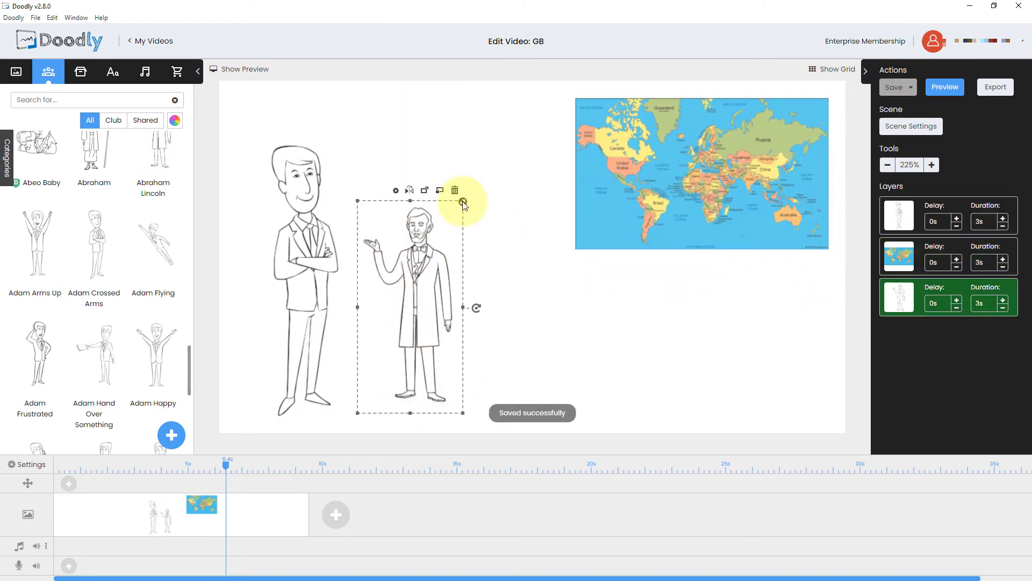
drag(464, 202, 482, 160)
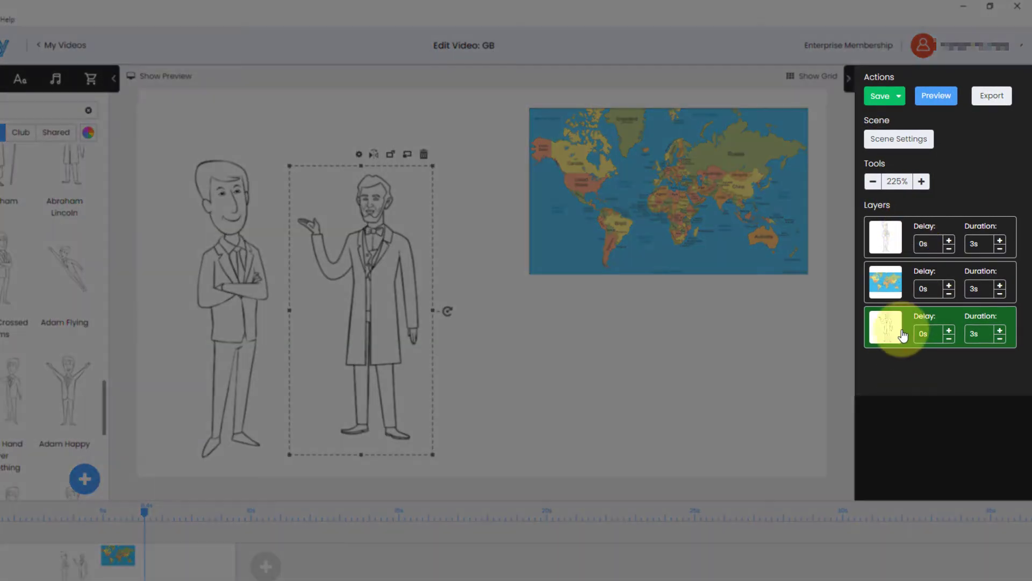
mouse_move(894, 330)
mouse_down()
mouse_move(909, 280)
mouse_move(902, 242)
mouse_up()
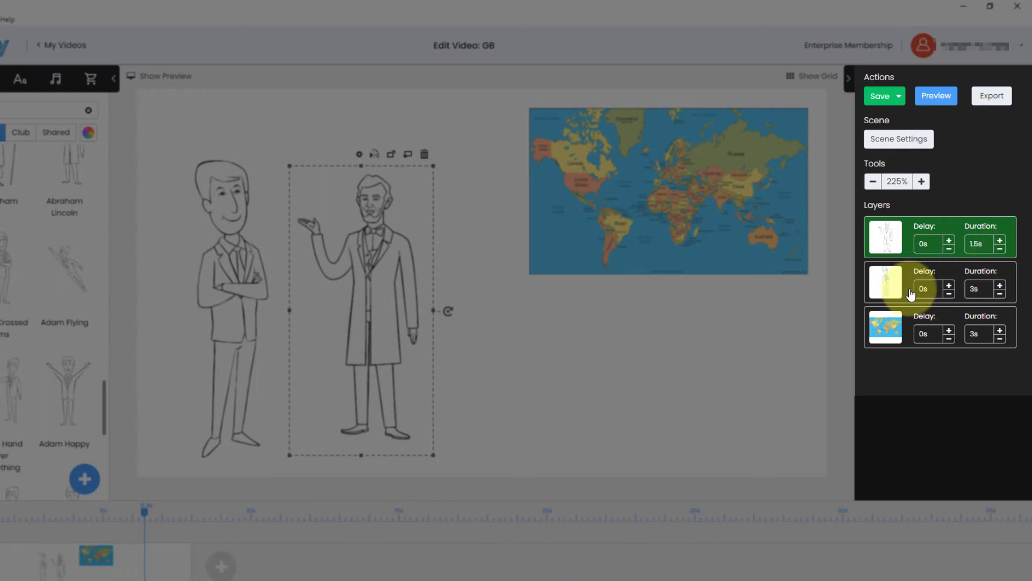
- Give the map a 5-second duration and the man and map 1-second delays, then preview
click(1000, 334)
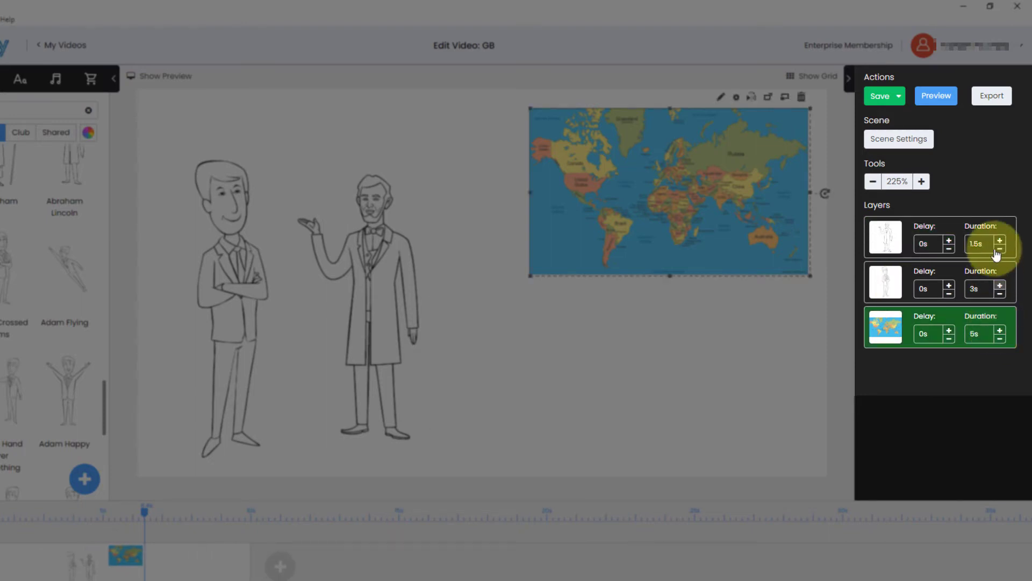
click(950, 286)
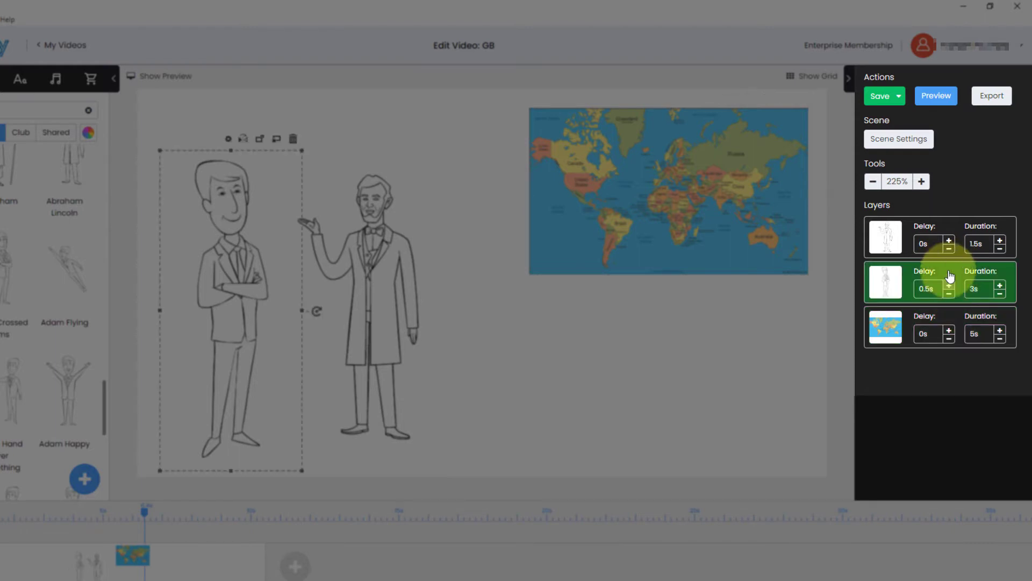
click(882, 233)
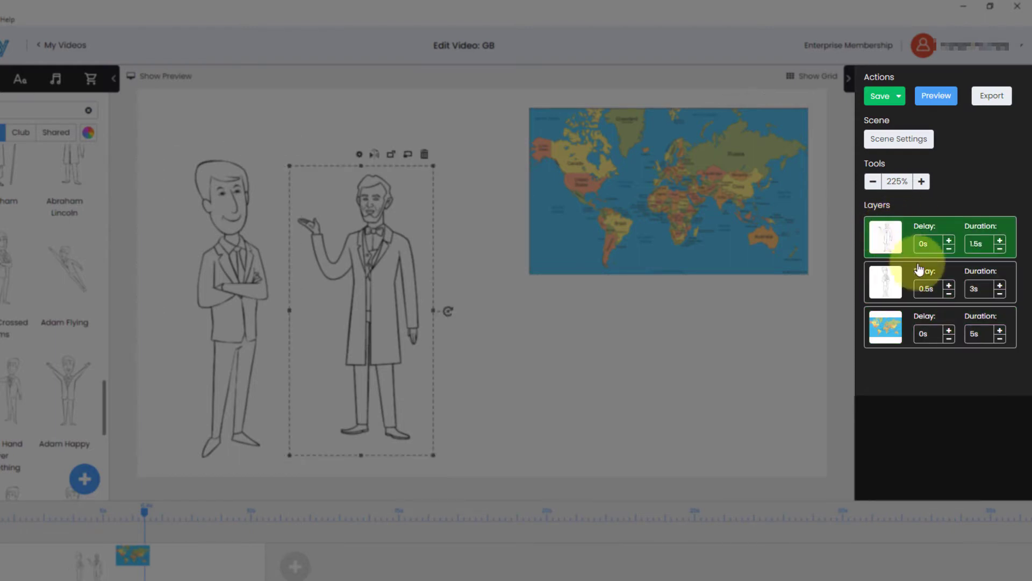
click(890, 285)
click(949, 286)
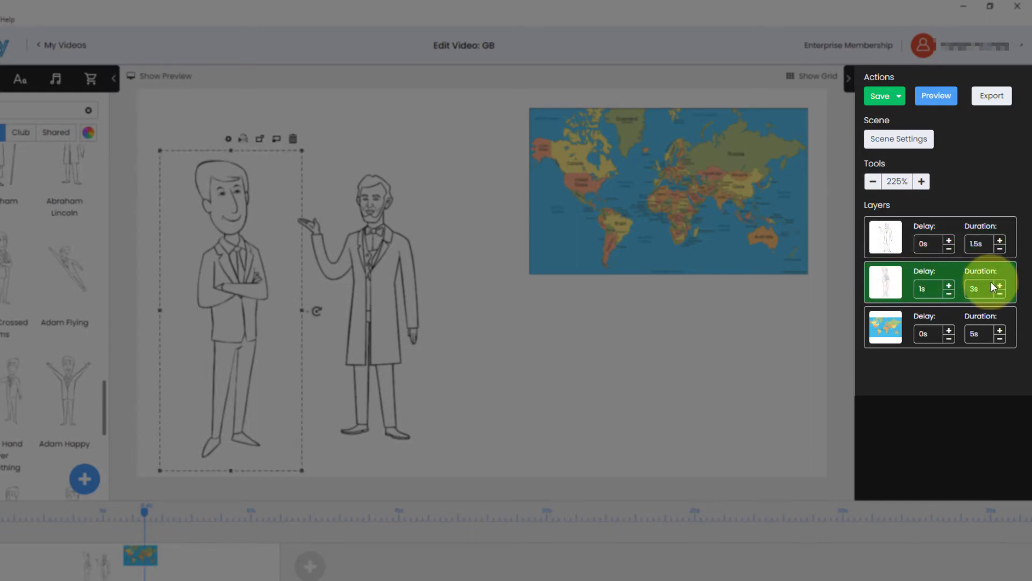
click(949, 331)
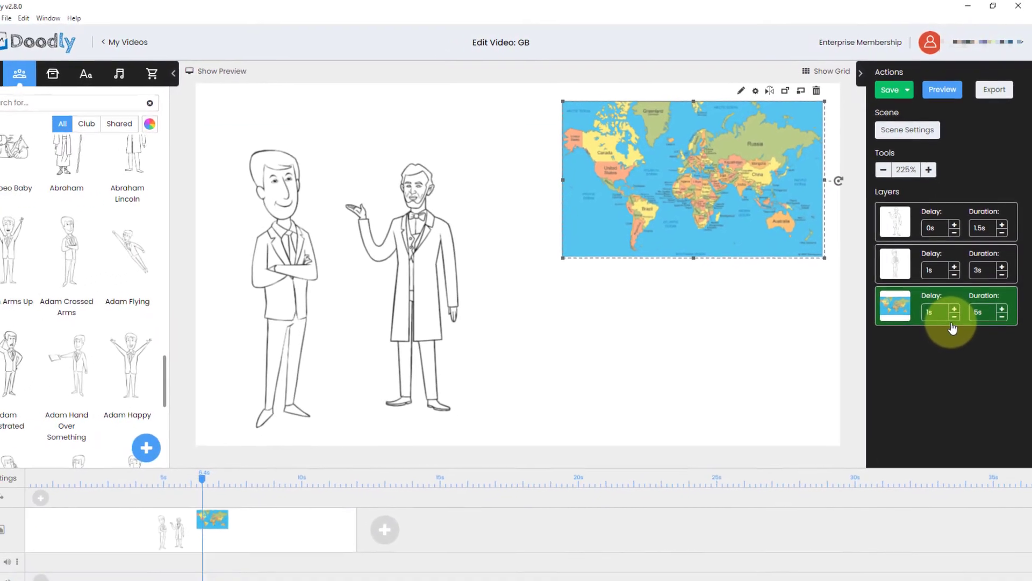
click(957, 300)
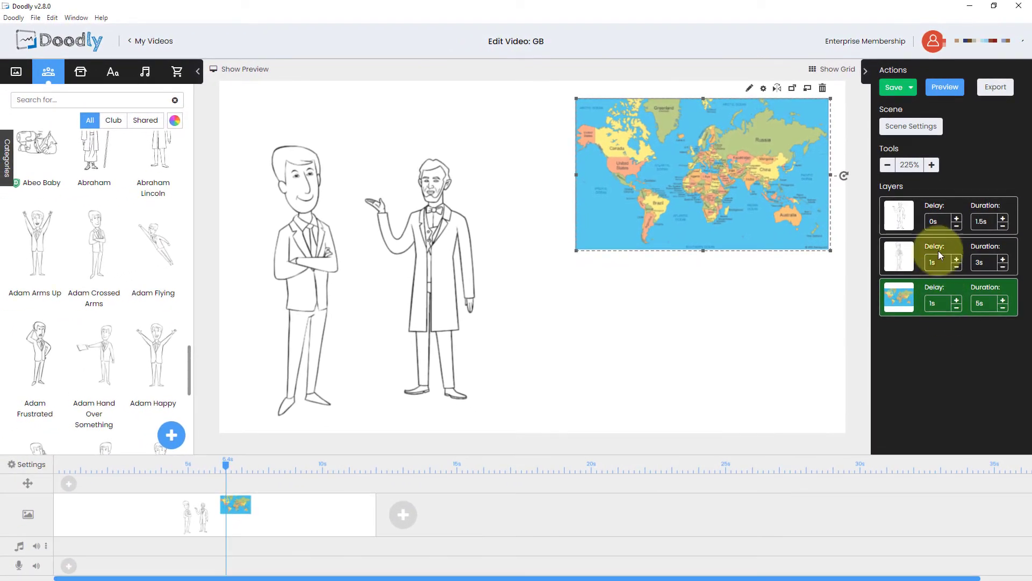
click(947, 89)
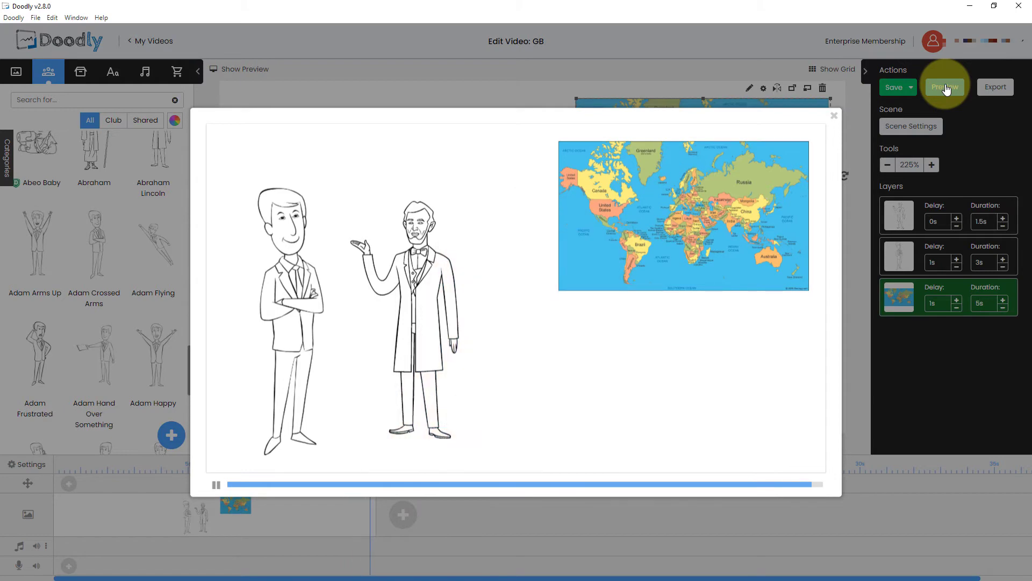
- Close the preview and move Lincoln up beside the world map
click(834, 116)
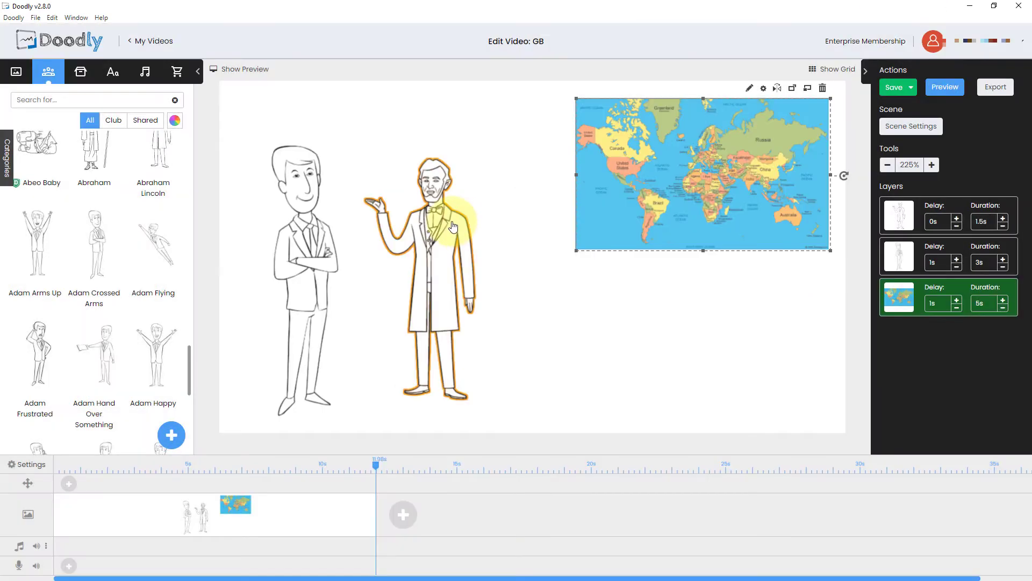
click(453, 227)
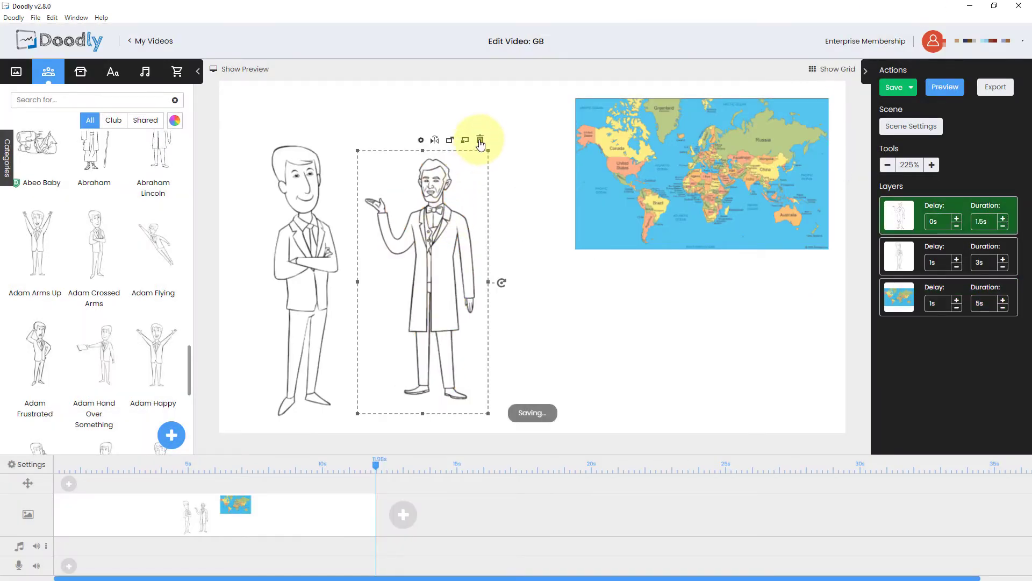
double_click(436, 143)
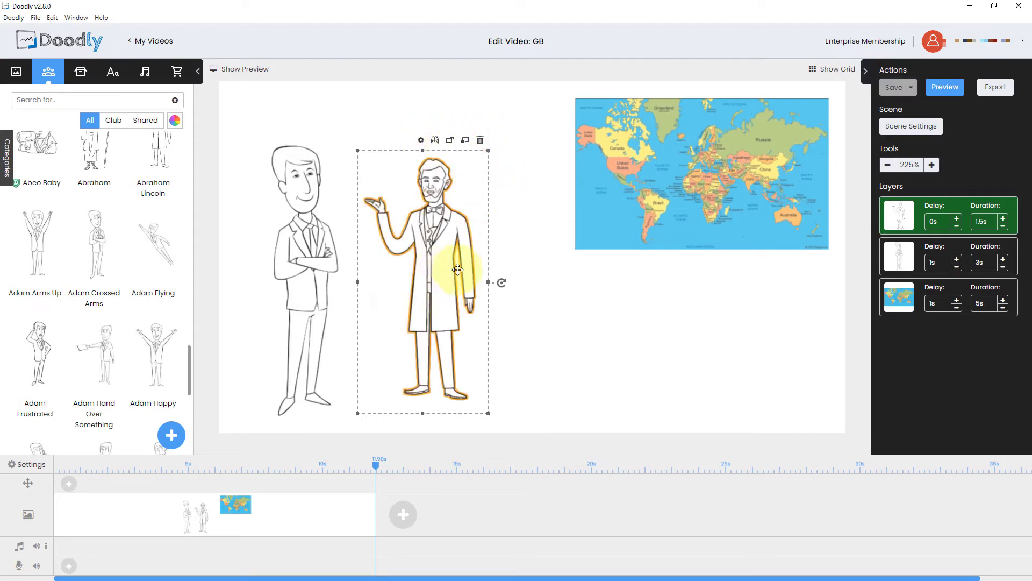
drag(452, 271, 578, 241)
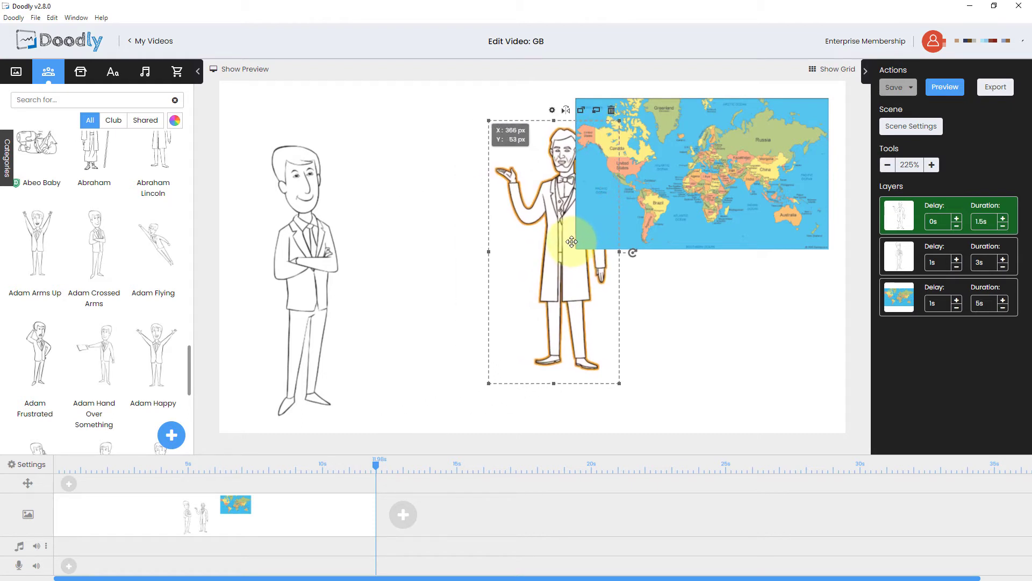
click(904, 215)
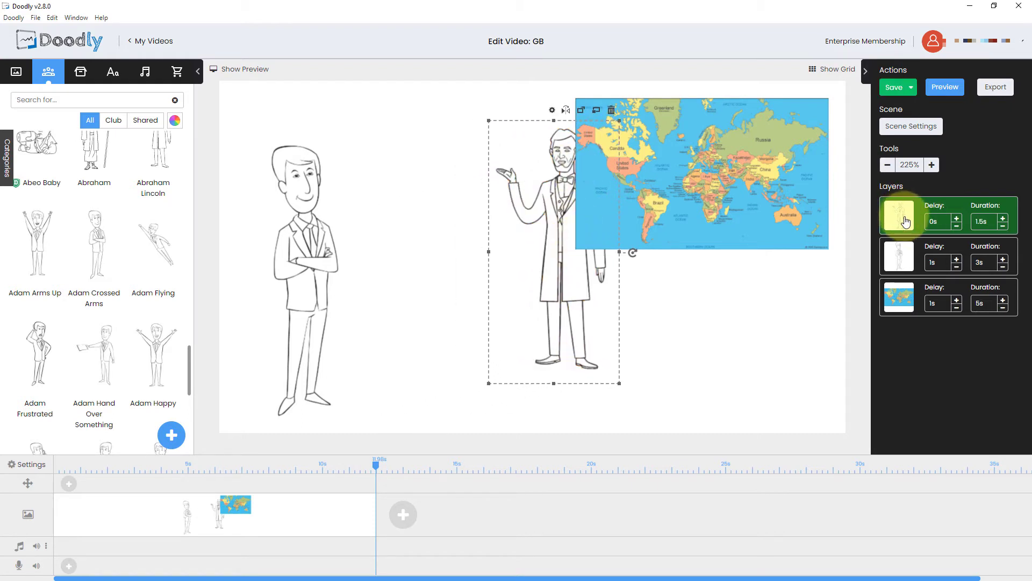
- Move Lincoln's layer to the bottom so he draws in front of the map, and add a new scene
drag(907, 223, 909, 317)
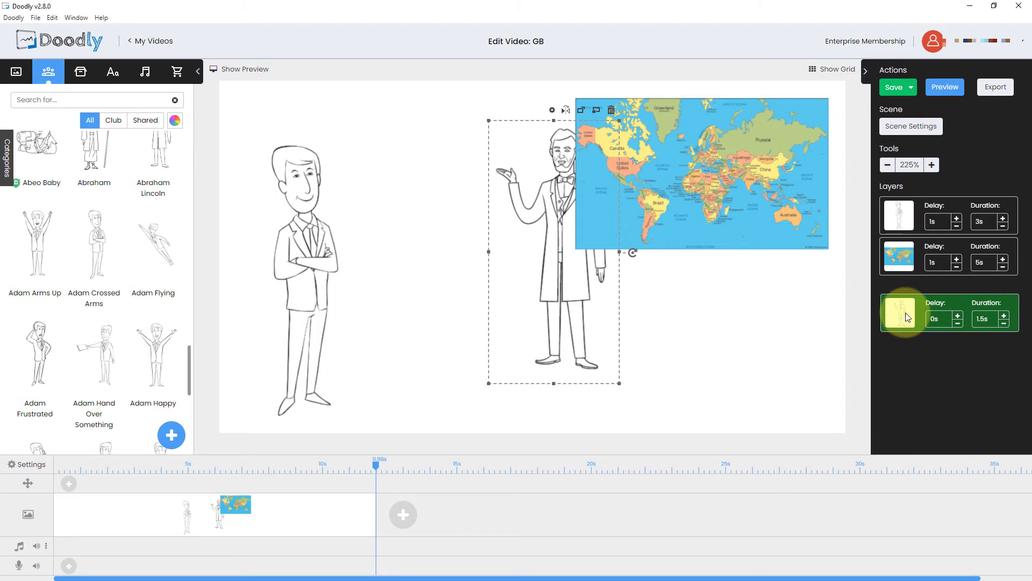
drag(907, 318, 799, 323)
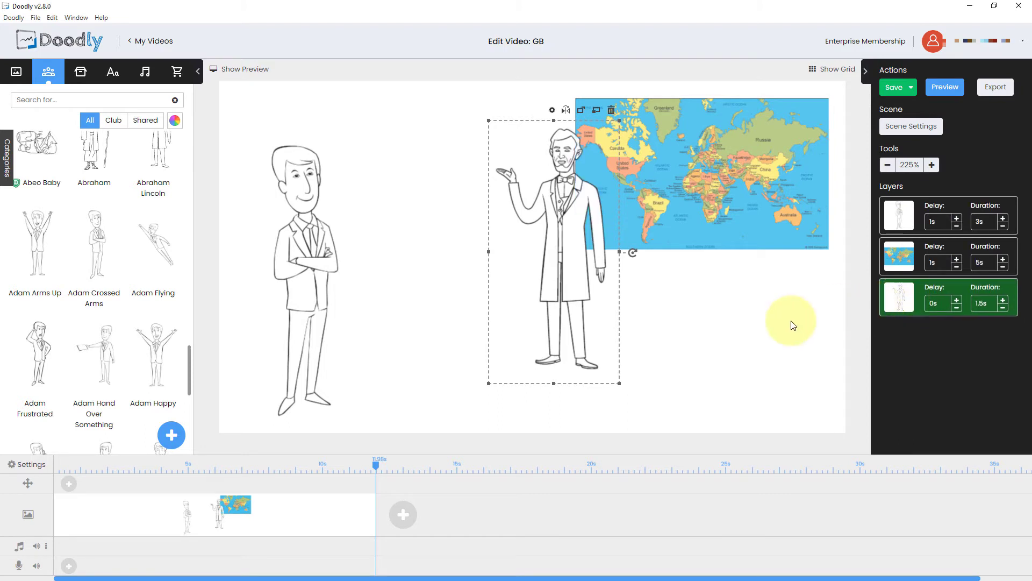
drag(555, 272, 568, 272)
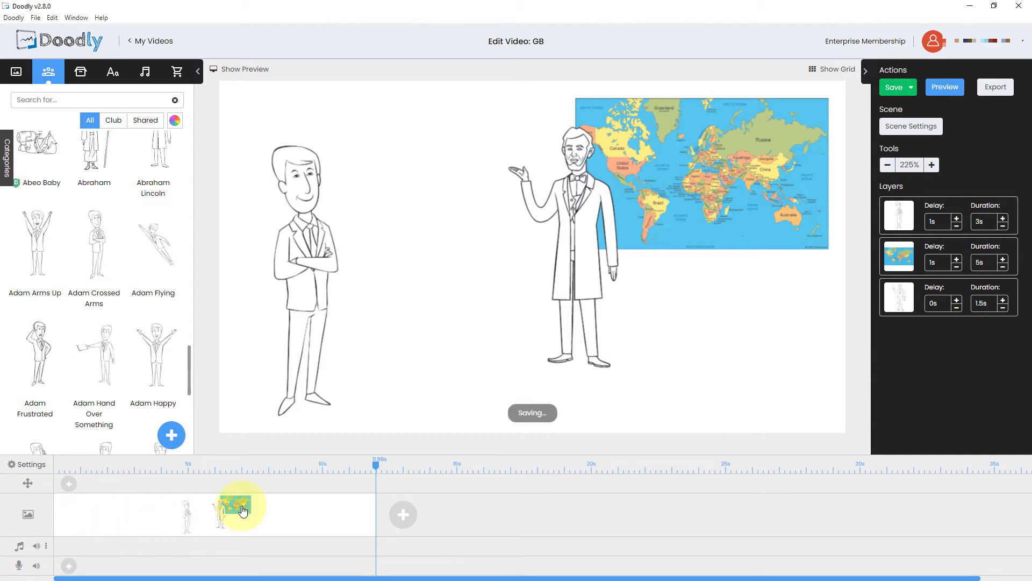
click(403, 516)
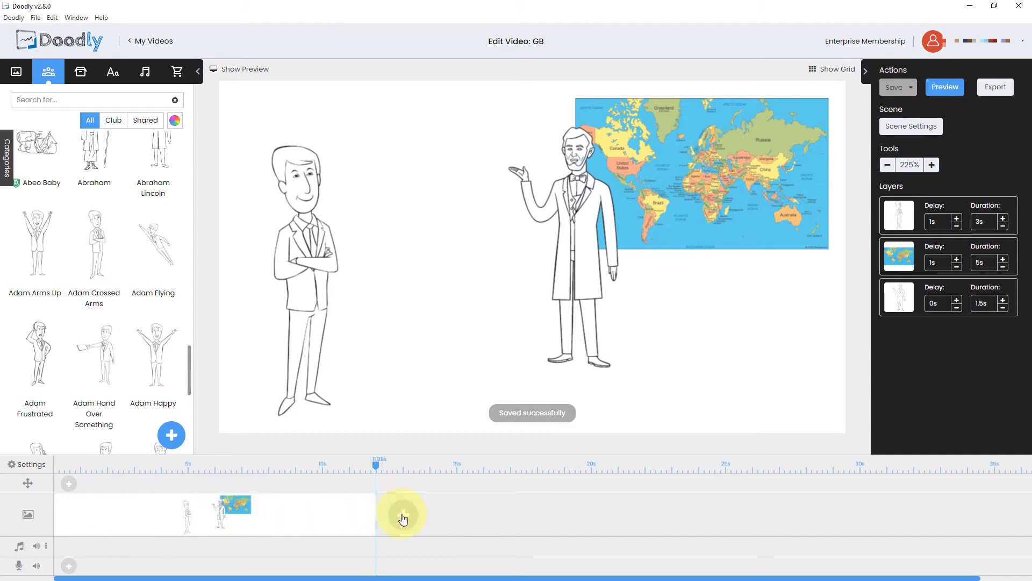
- Add an enlarged black-and-white businesswoman figure to the new second scene
click(424, 466)
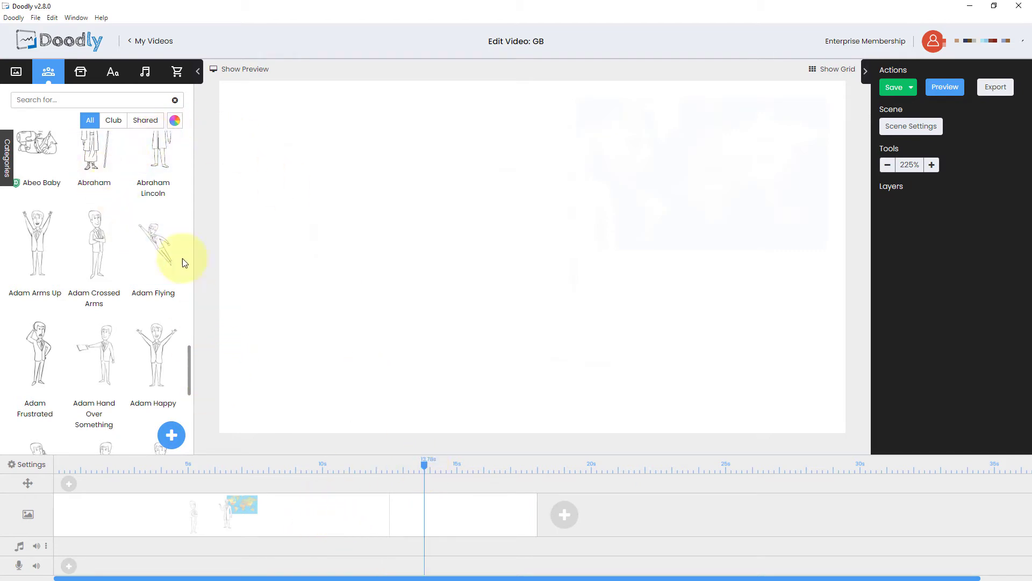
scroll(182, 258, up, 2)
scroll(120, 249, up, 5)
scroll(109, 261, up, 5)
scroll(131, 249, up, 1)
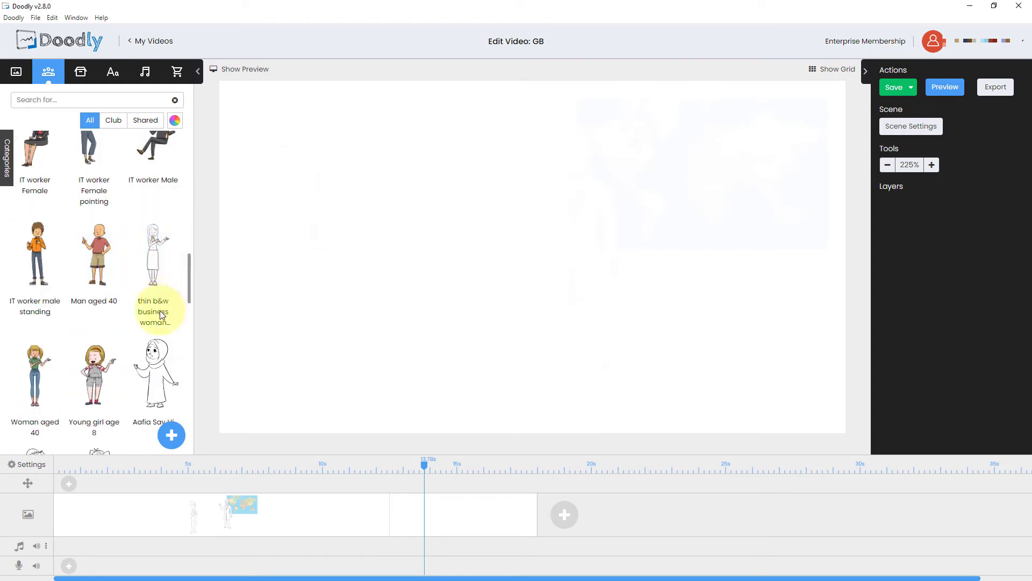
drag(159, 311, 495, 328)
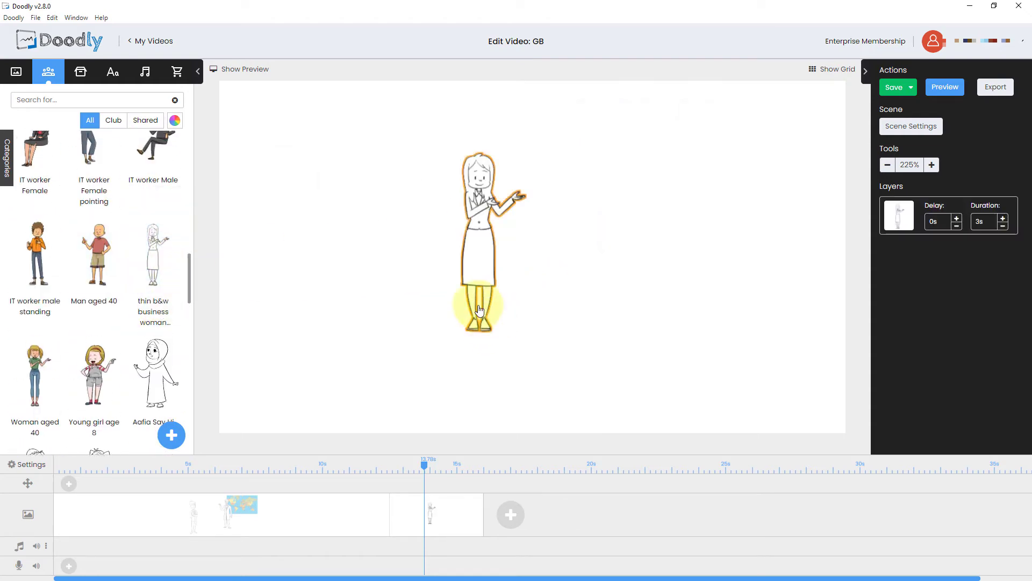
click(479, 310)
drag(538, 343, 645, 431)
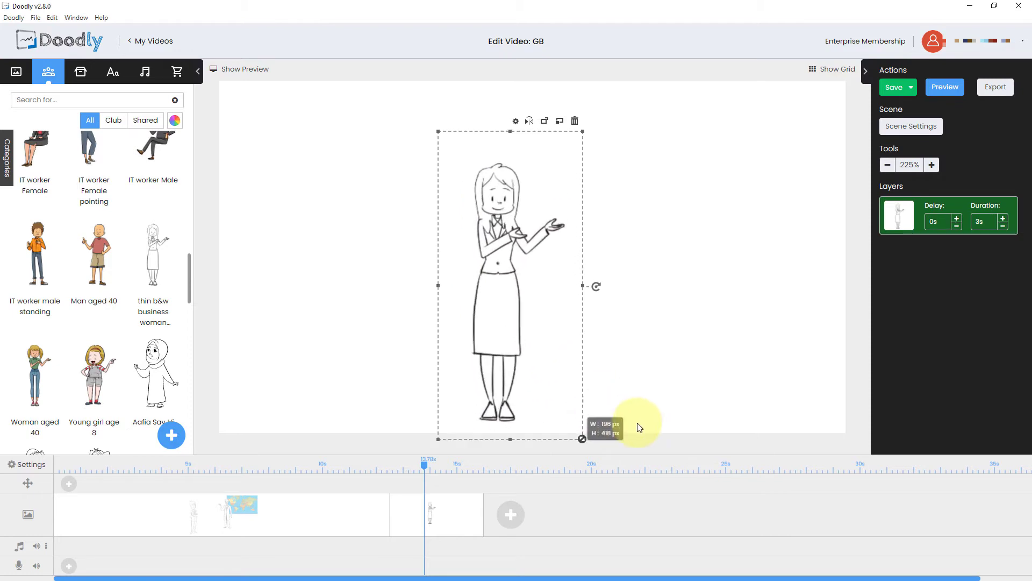
drag(554, 323, 555, 279)
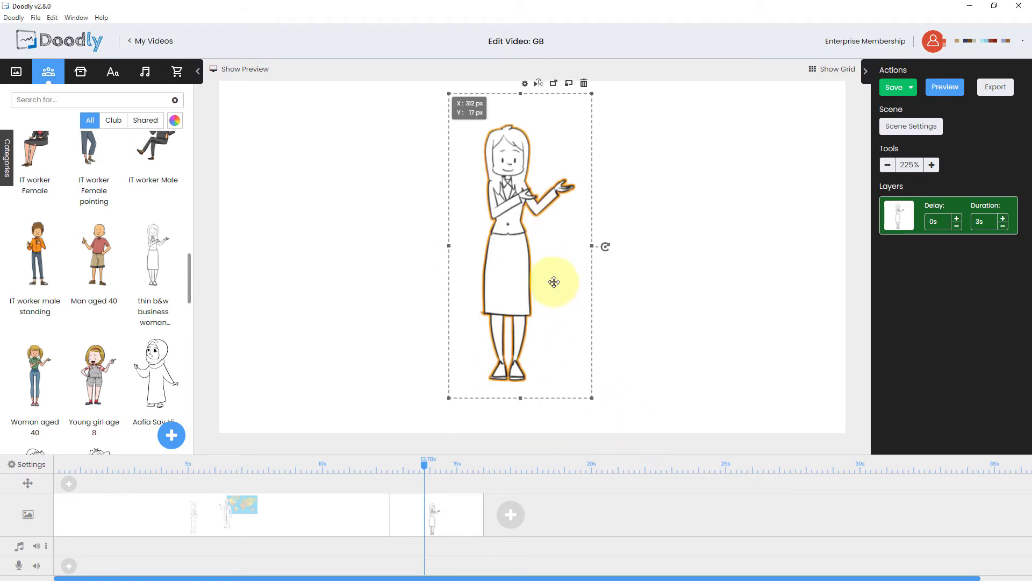
drag(554, 282, 553, 288)
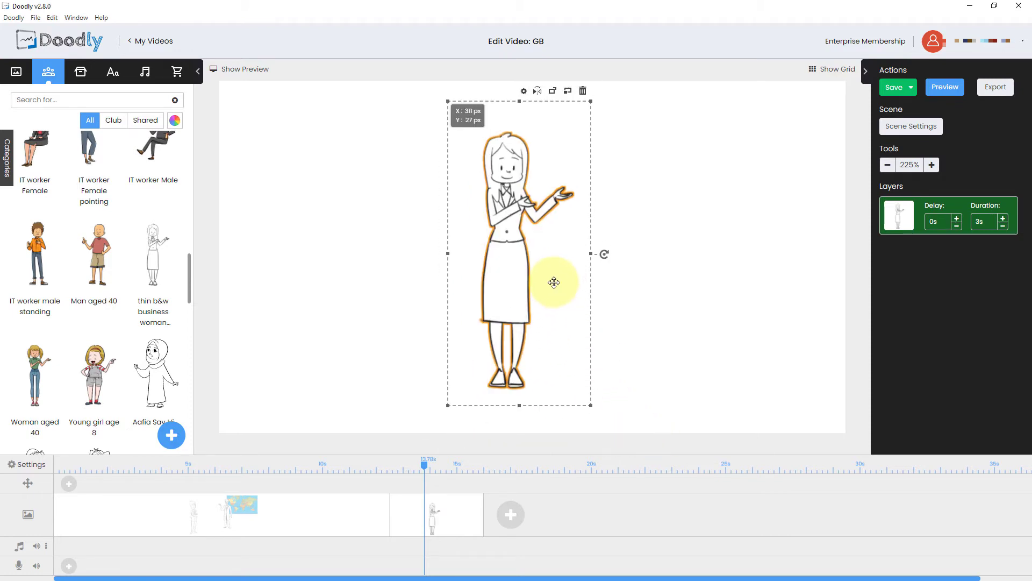
- Align the businesswoman to centre and middle, then lock her in place
right_click(512, 227)
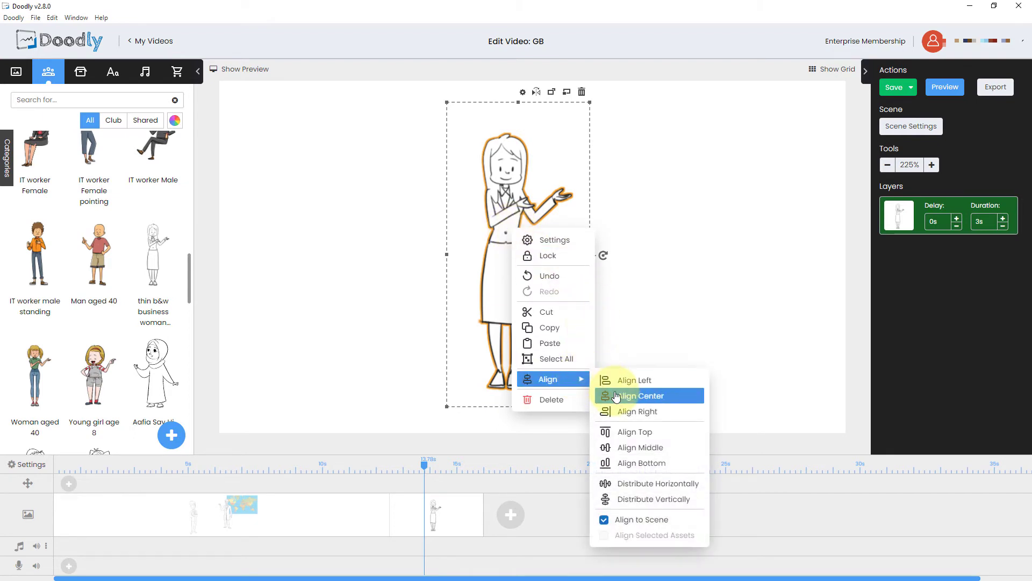
click(616, 396)
right_click(529, 269)
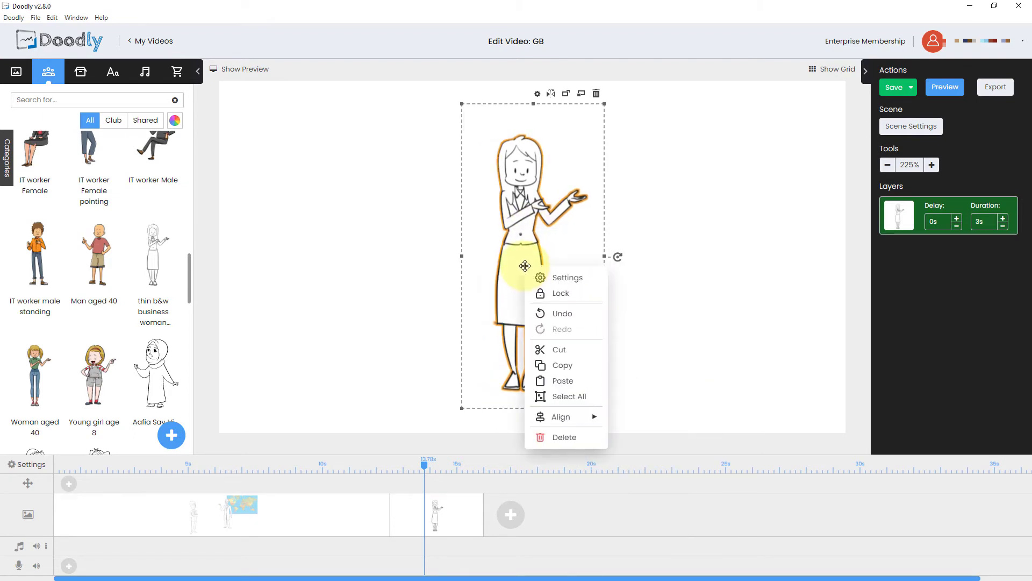
mouse_move(548, 379)
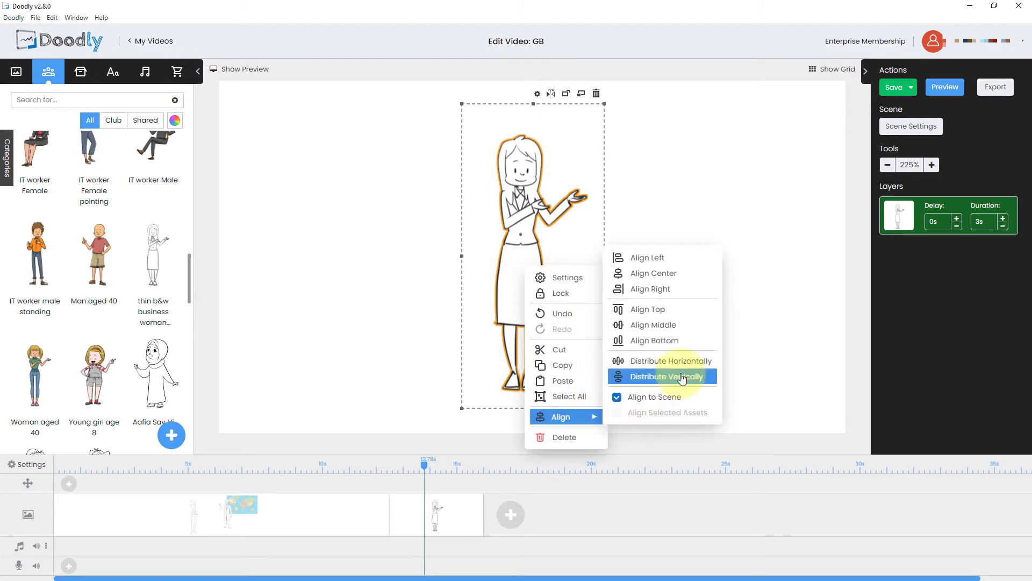
click(694, 332)
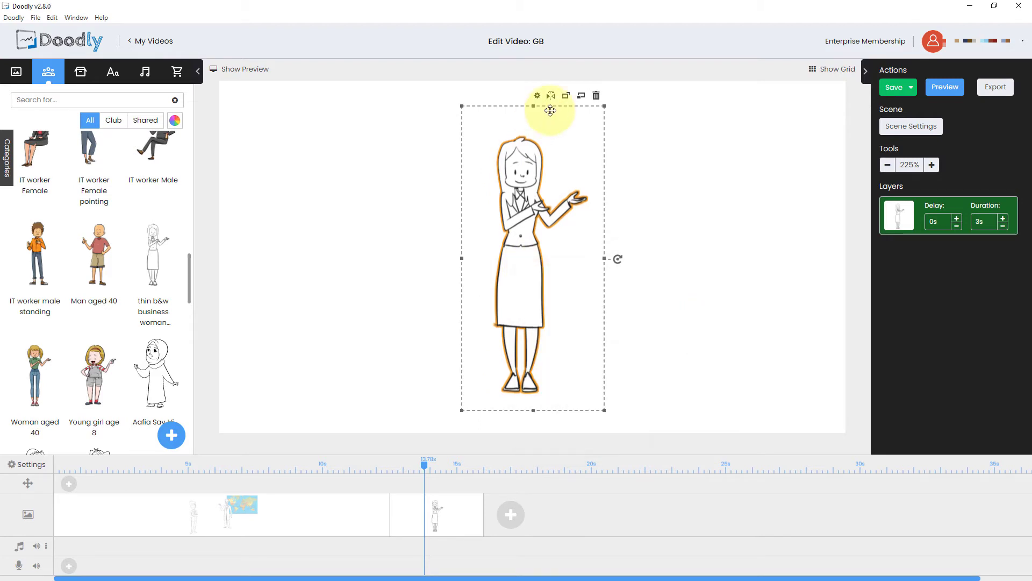
right_click(525, 184)
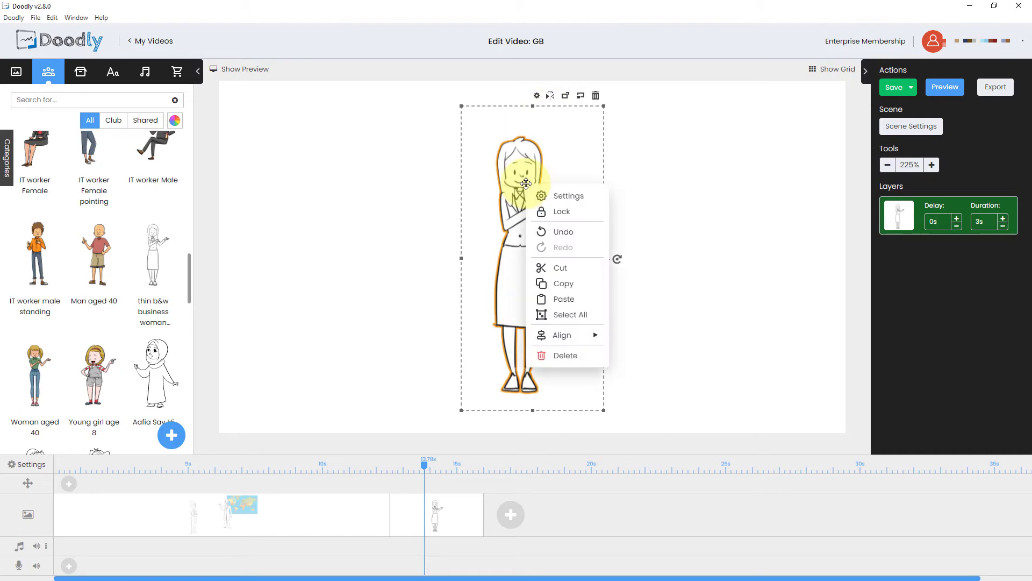
click(548, 211)
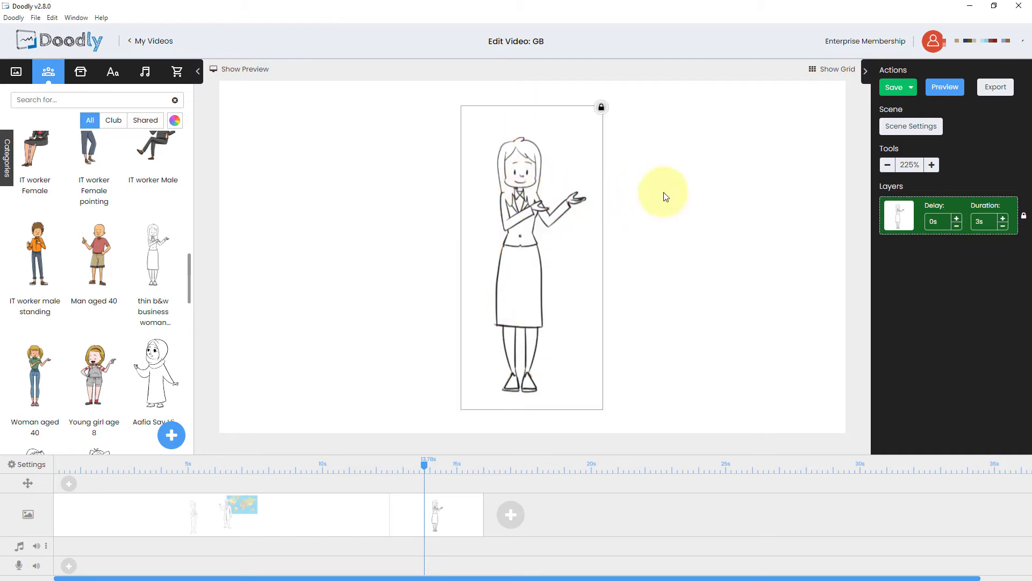
- Apply the second swipe style as the video's scene transition and hide the preview
click(35, 465)
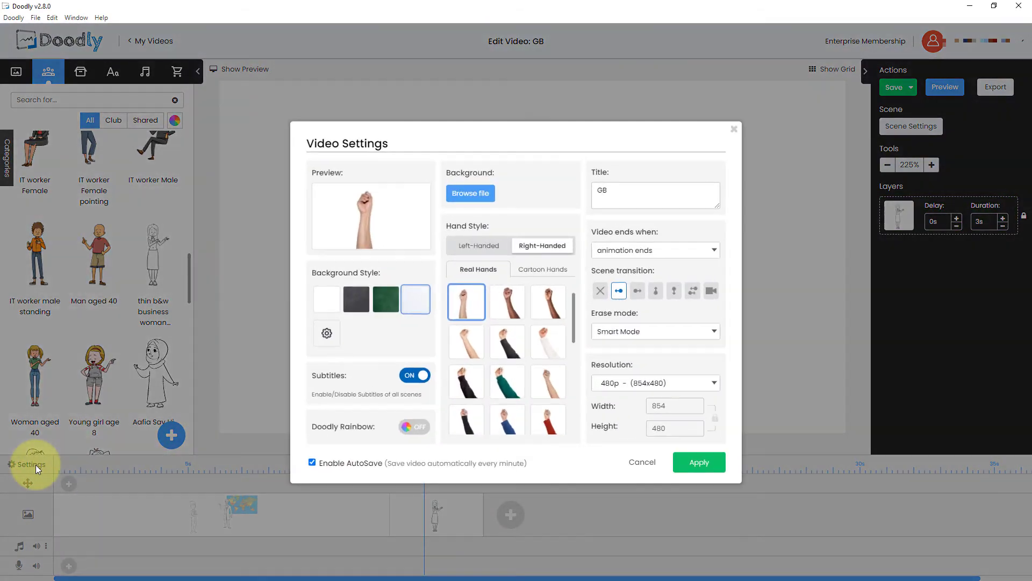
click(620, 293)
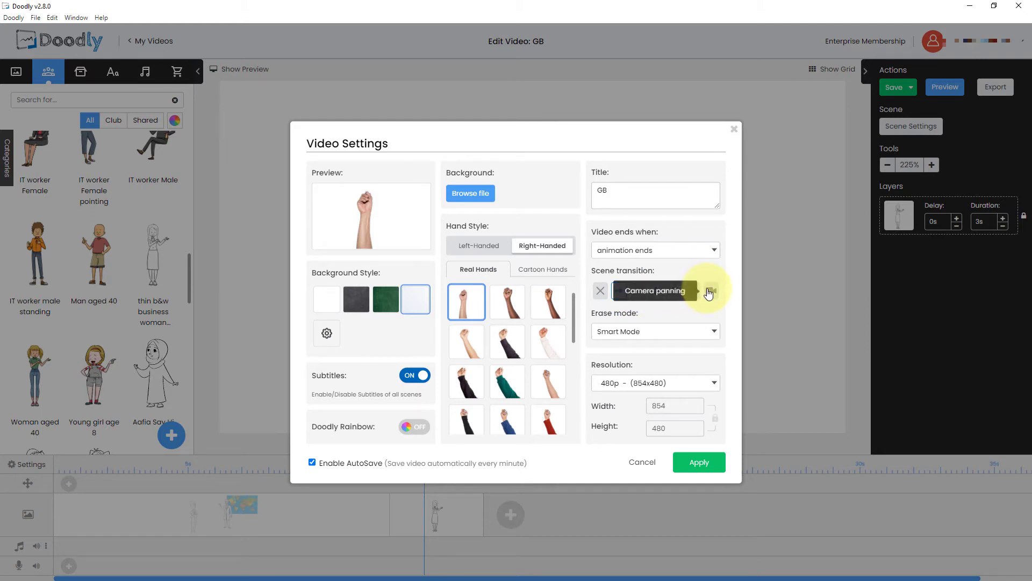
click(637, 292)
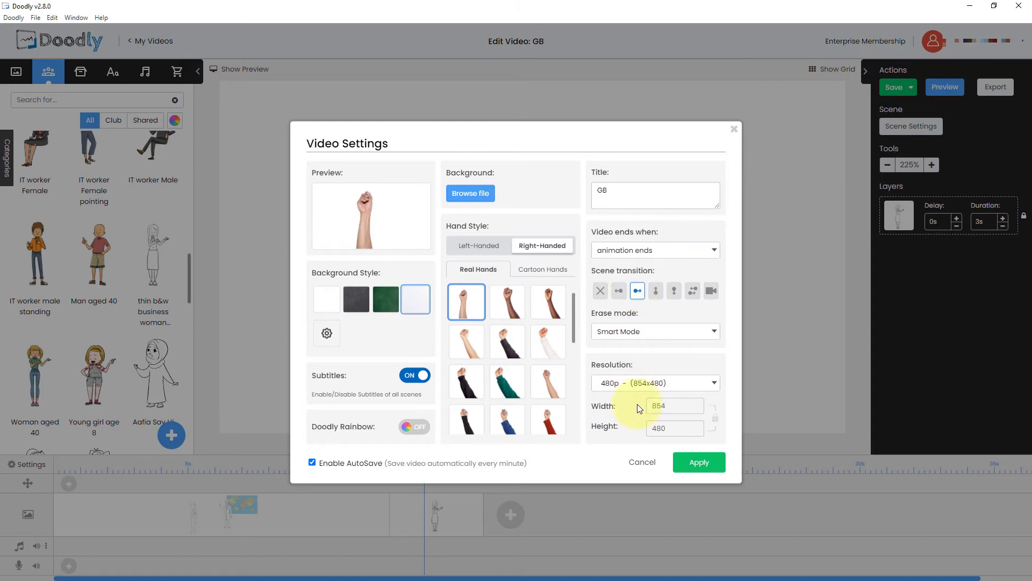
click(688, 460)
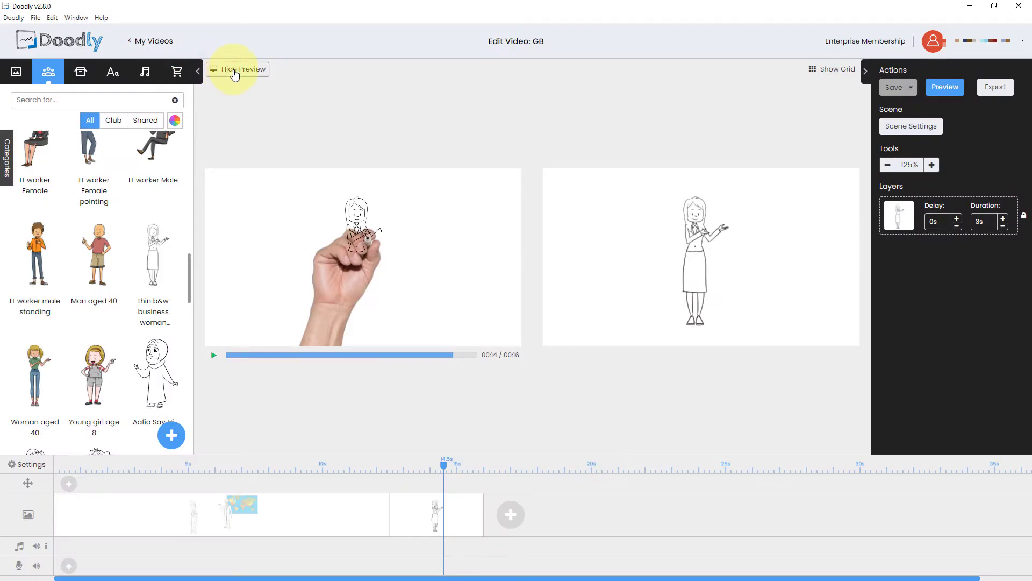
click(235, 74)
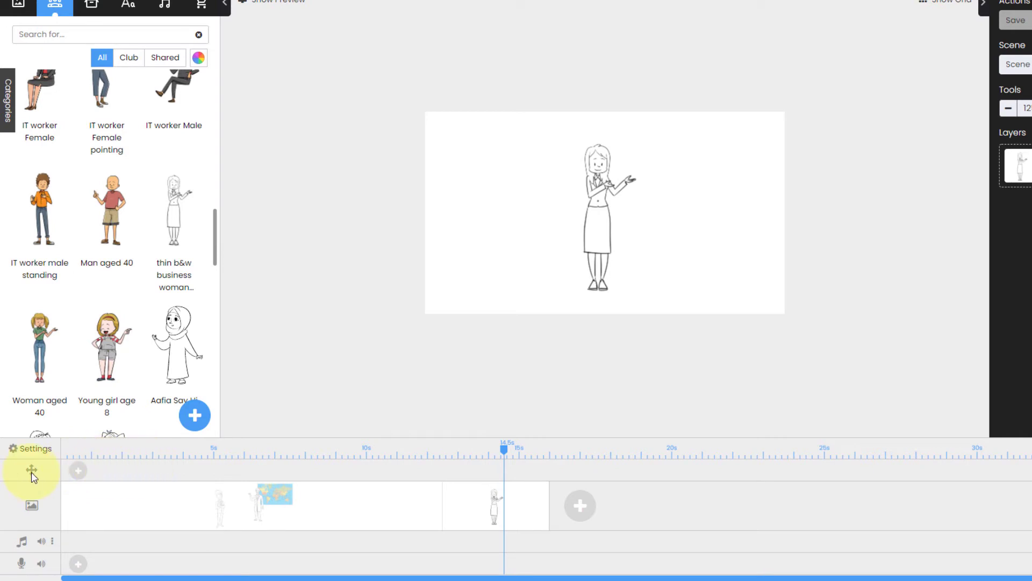
- Place a pan-and-zoom camera effect at the second scene with a tight, zoomed-in start frame
click(76, 472)
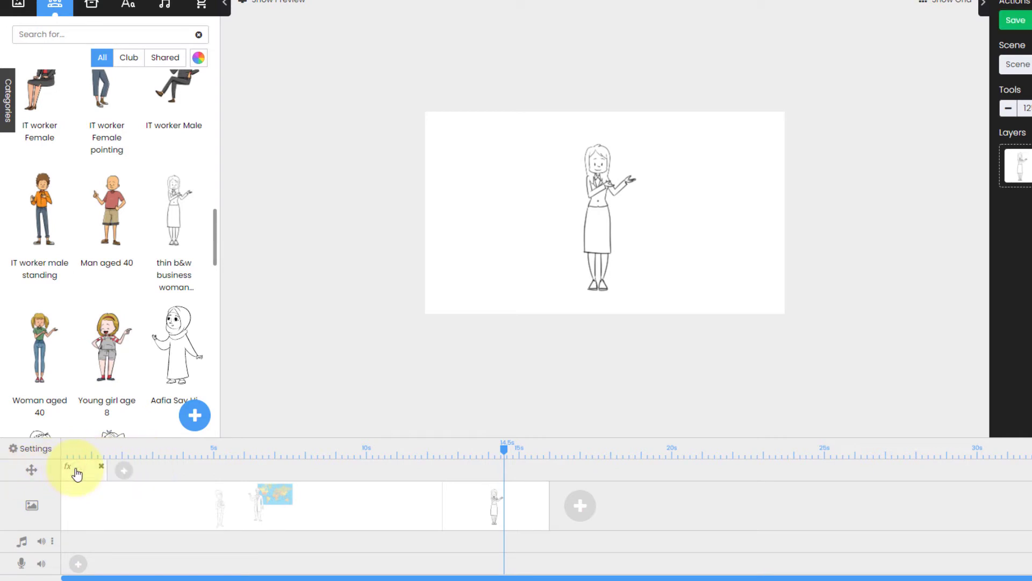
drag(76, 473, 296, 476)
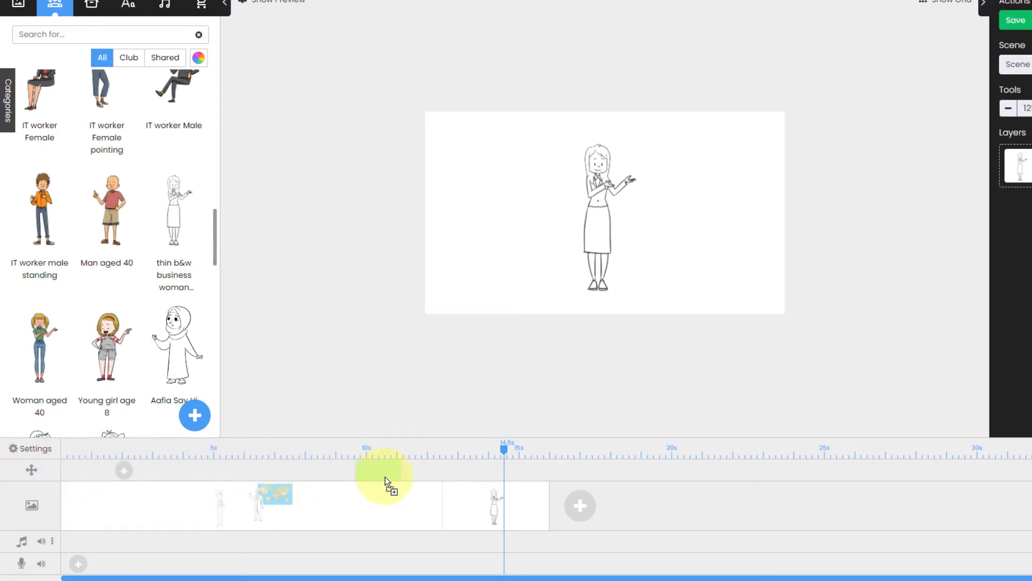
drag(389, 476, 428, 478)
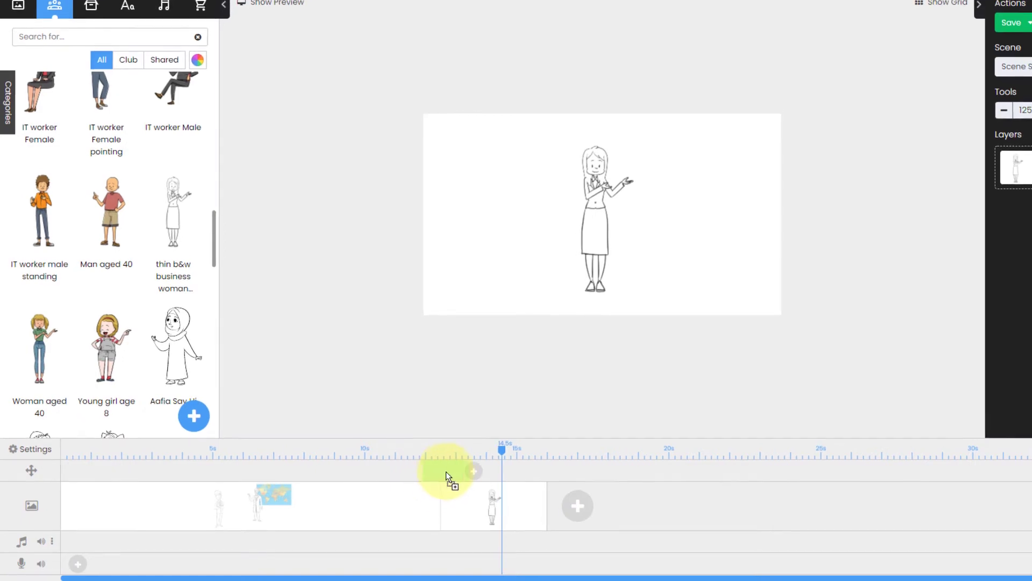
click(401, 488)
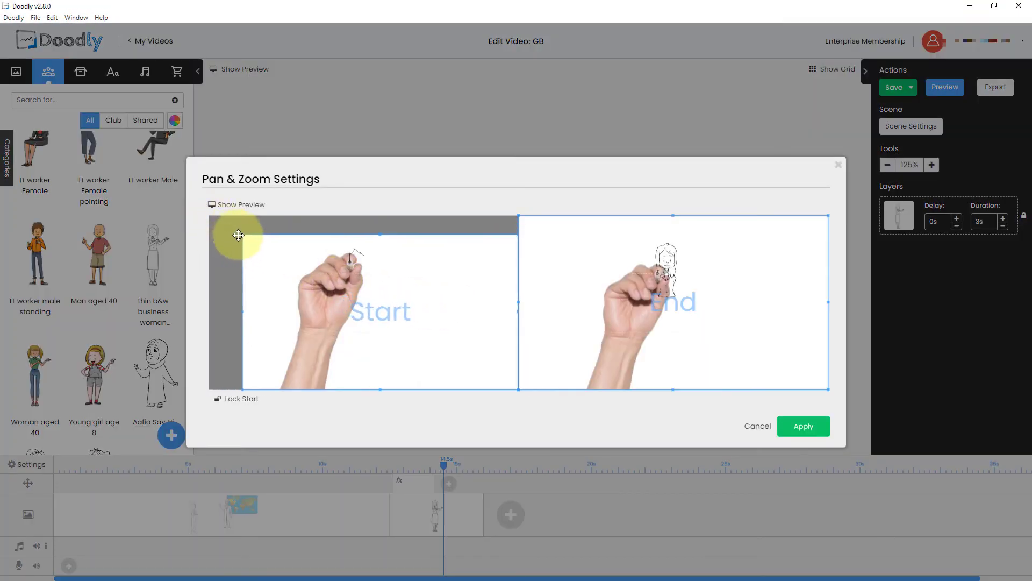
drag(209, 216, 247, 236)
drag(518, 389, 467, 360)
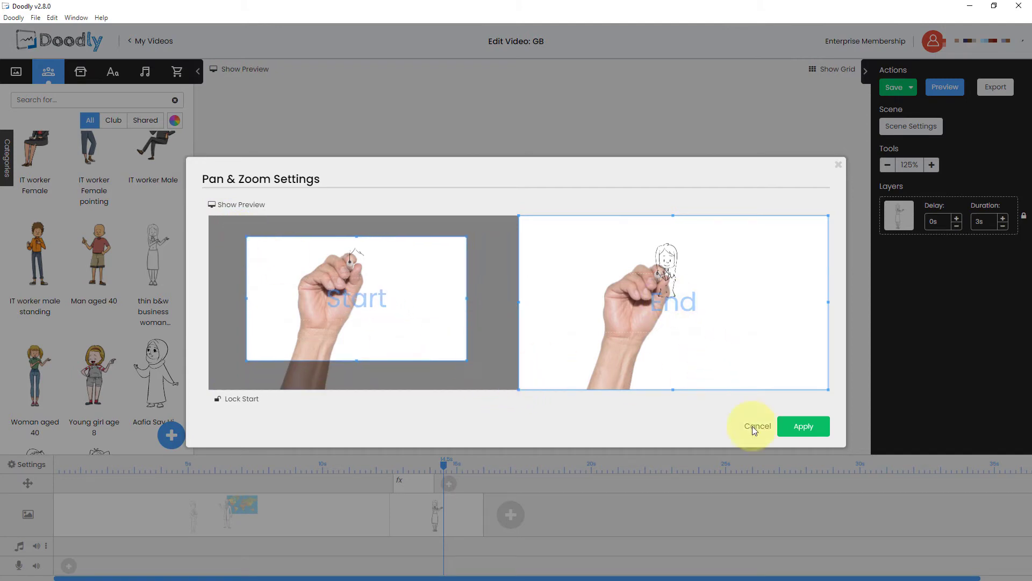
click(801, 427)
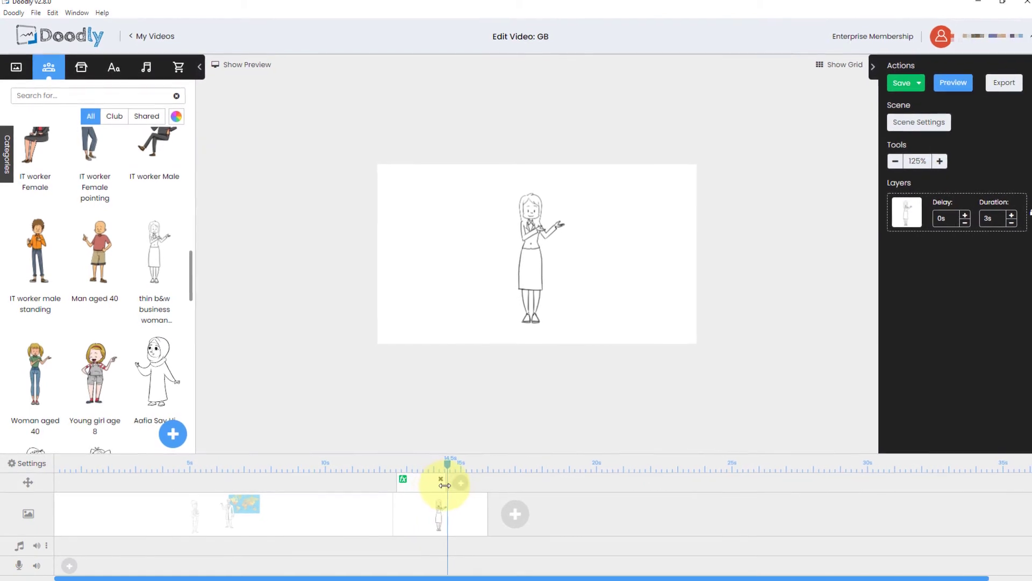
- Stretch the camera effect out to the playhead and preview the camera move
drag(444, 483, 458, 486)
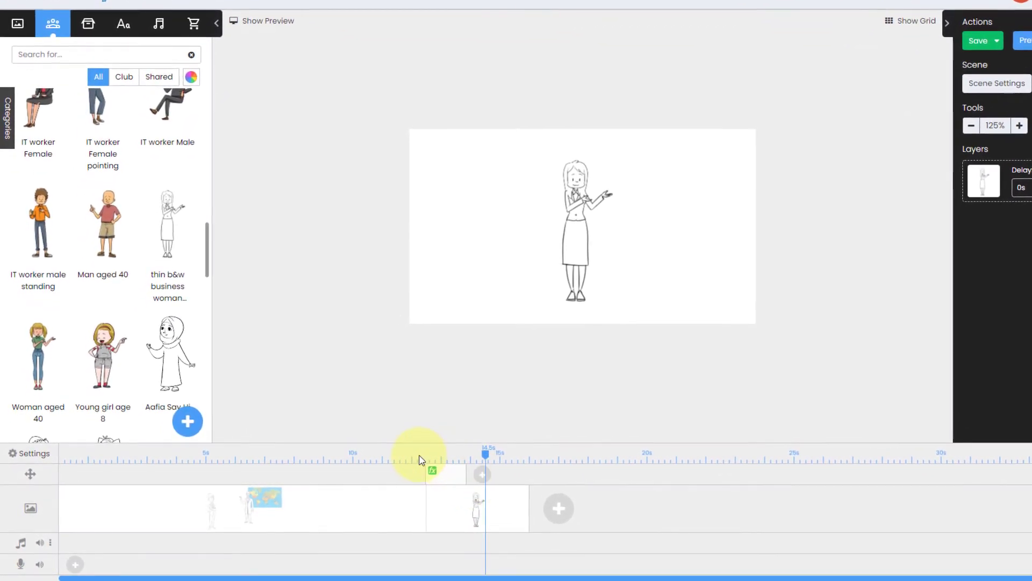
click(419, 454)
click(1027, 41)
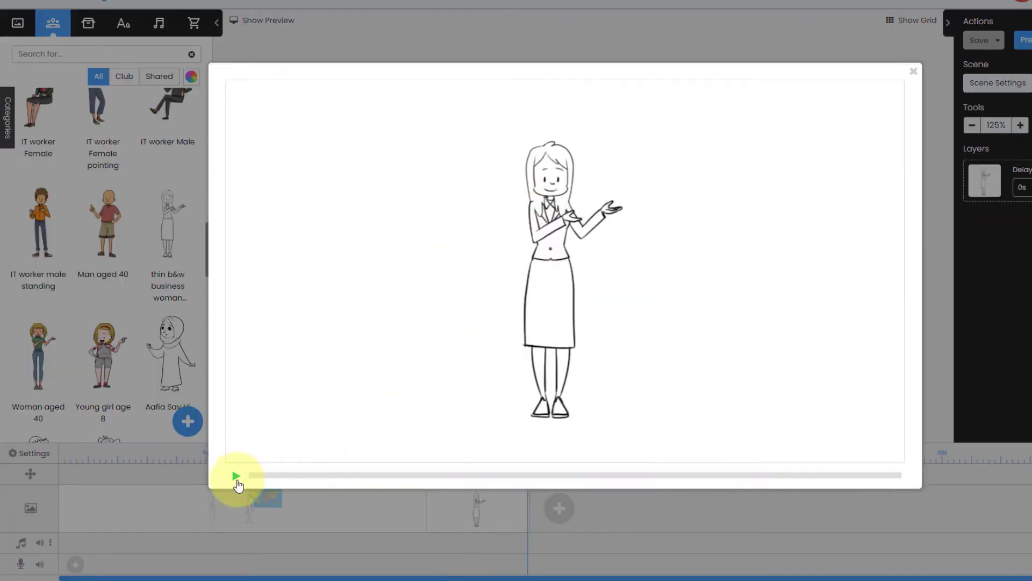
click(914, 71)
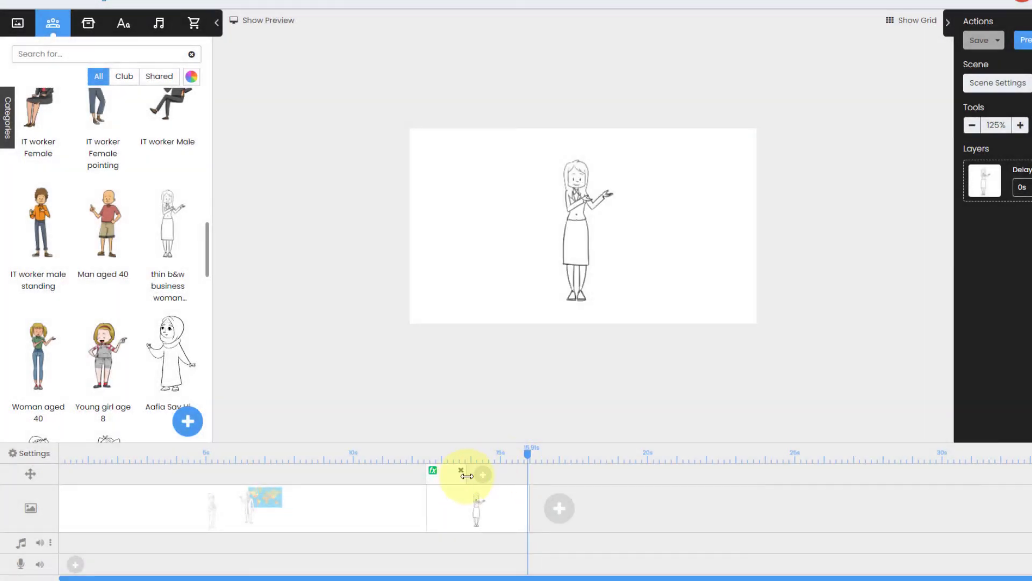
drag(466, 476, 523, 473)
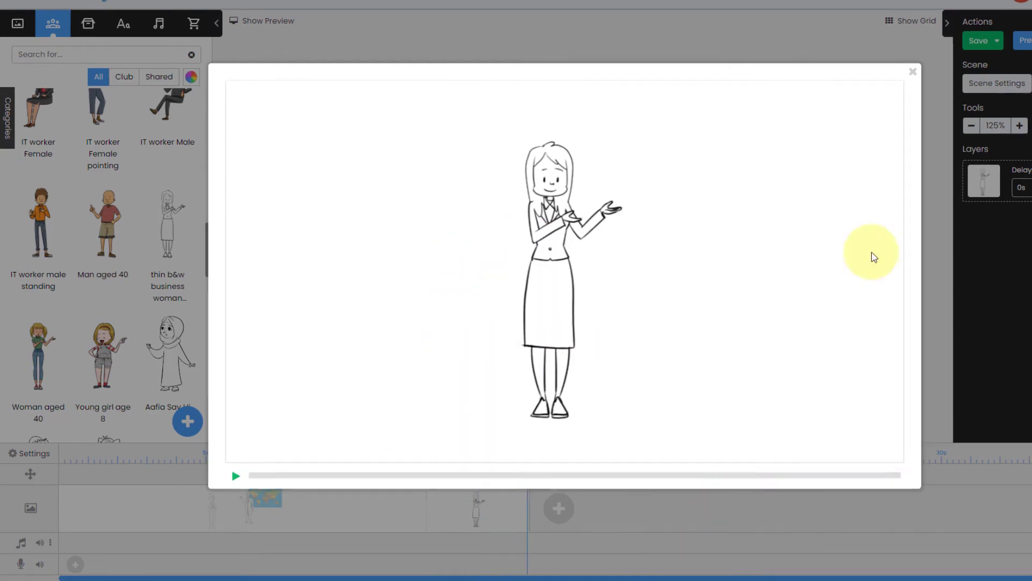
click(835, 116)
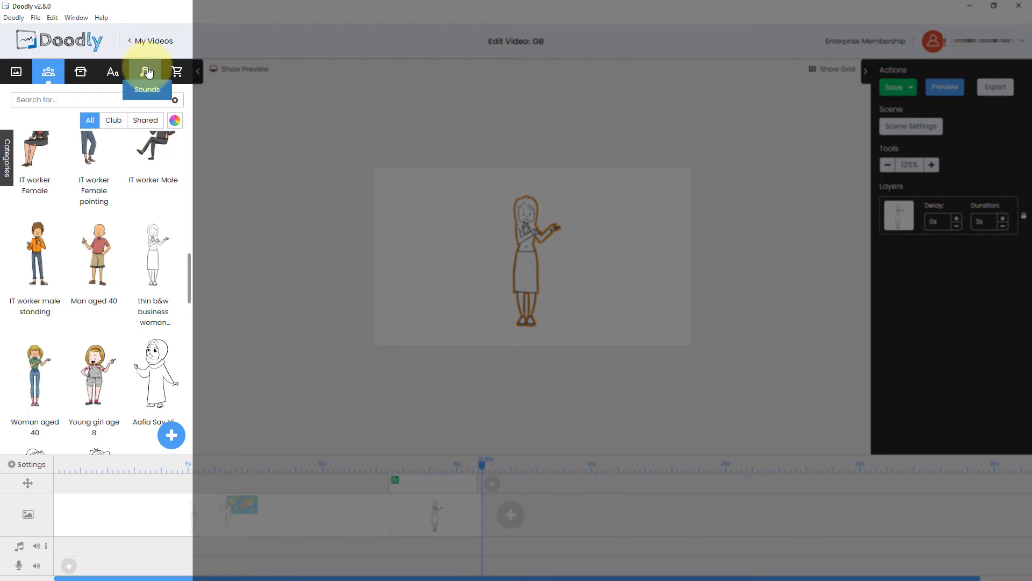
- Drag Carousel Thoughts from the Sounds library onto the music track
click(146, 73)
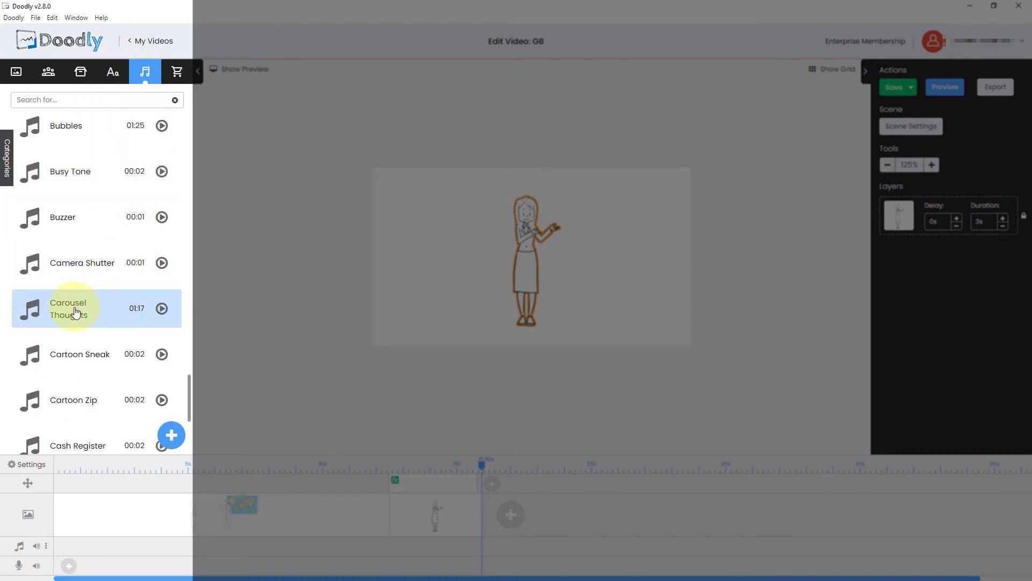
drag(76, 314, 161, 548)
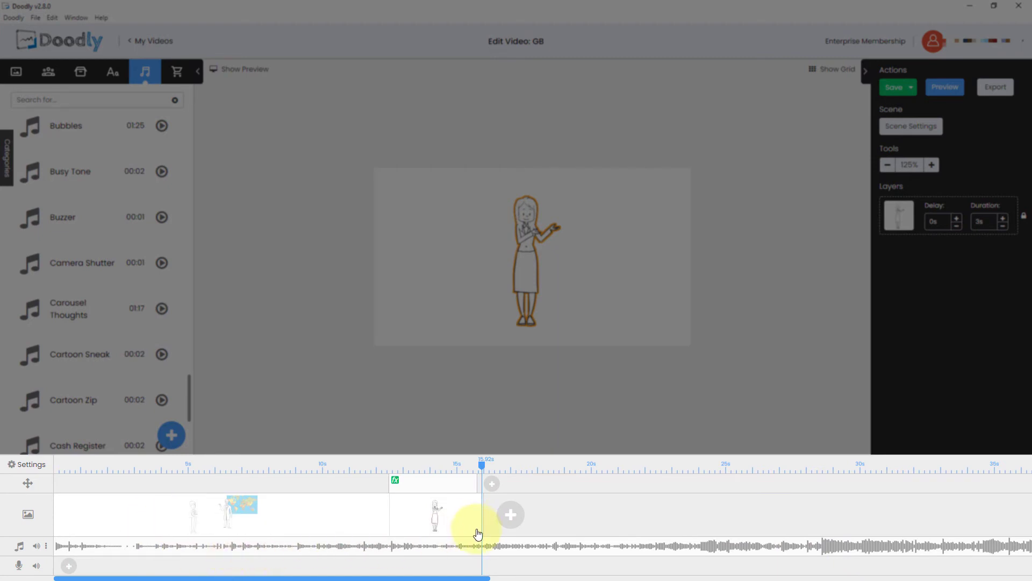
click(483, 465)
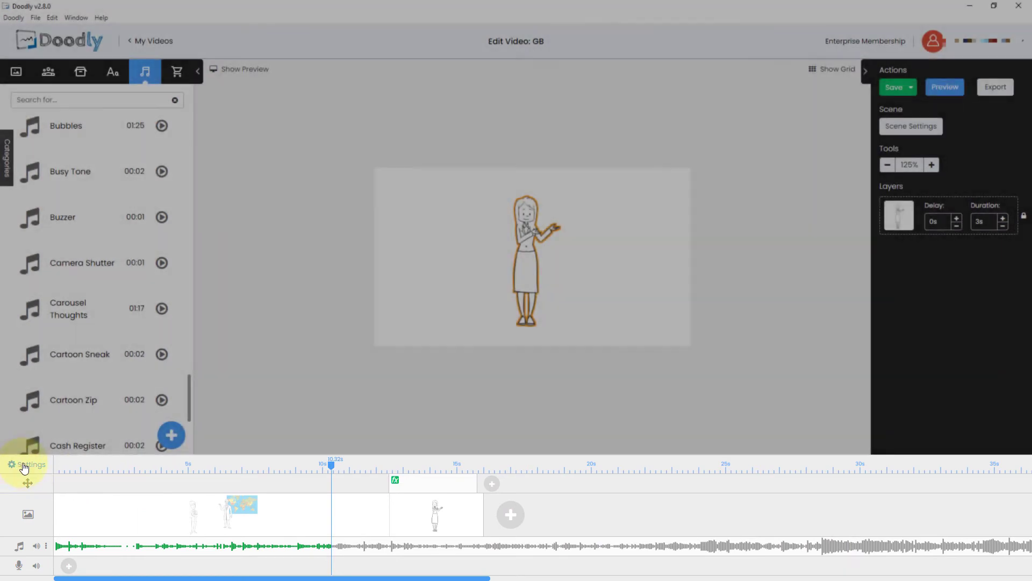
click(24, 464)
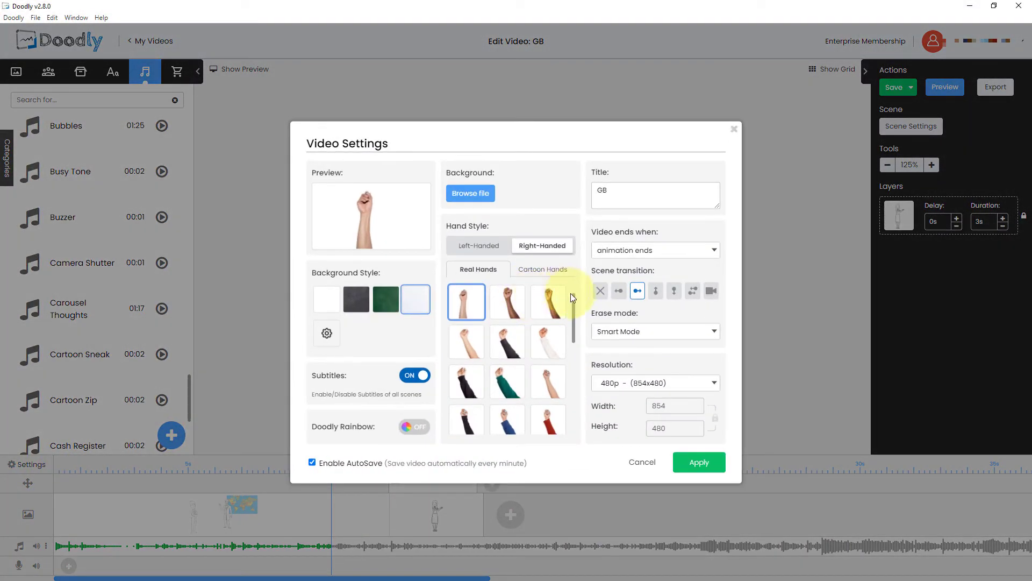
click(656, 249)
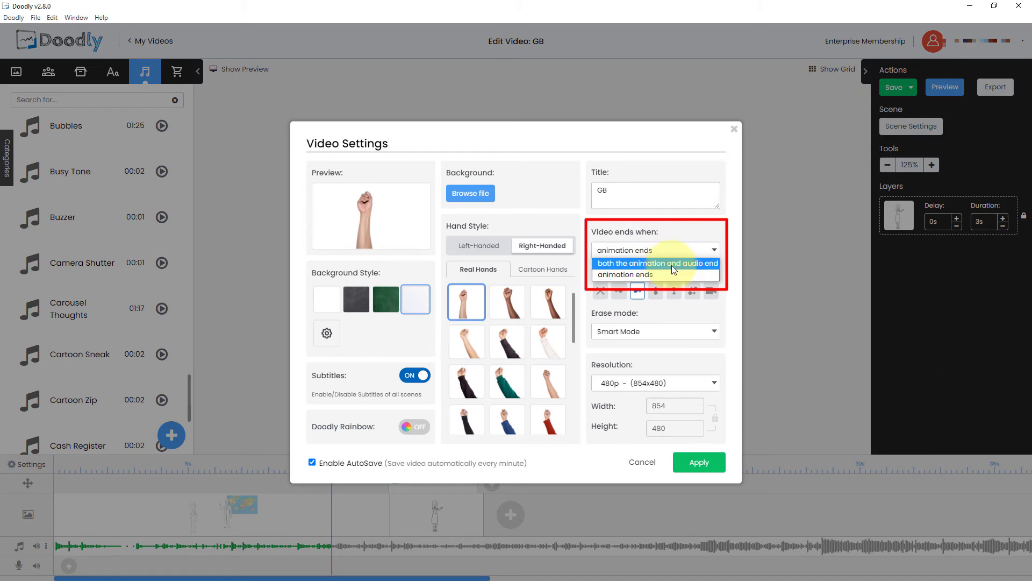
click(668, 274)
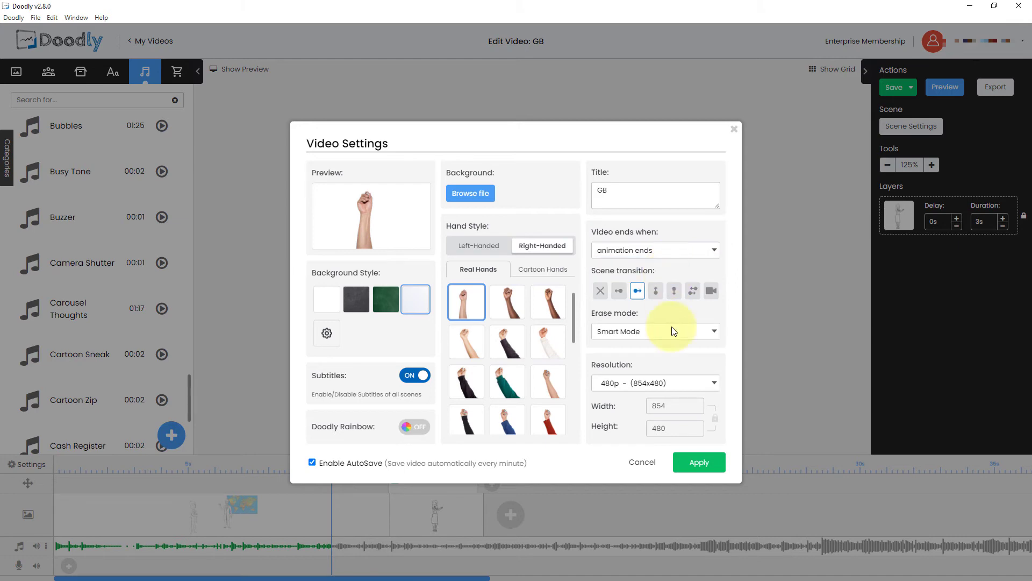
- Close the video settings and record a short voiceover clip from the start
click(644, 464)
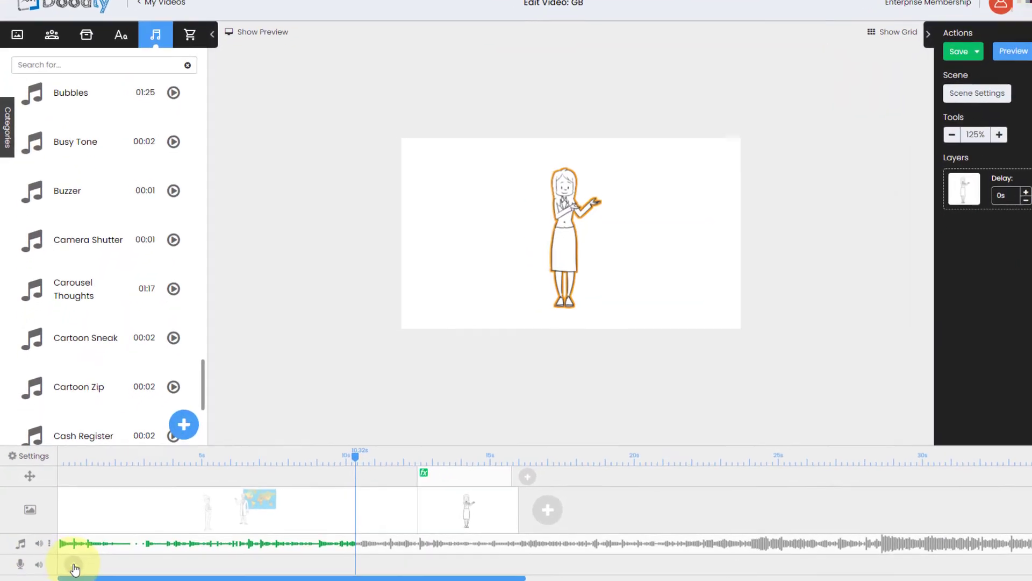
click(69, 565)
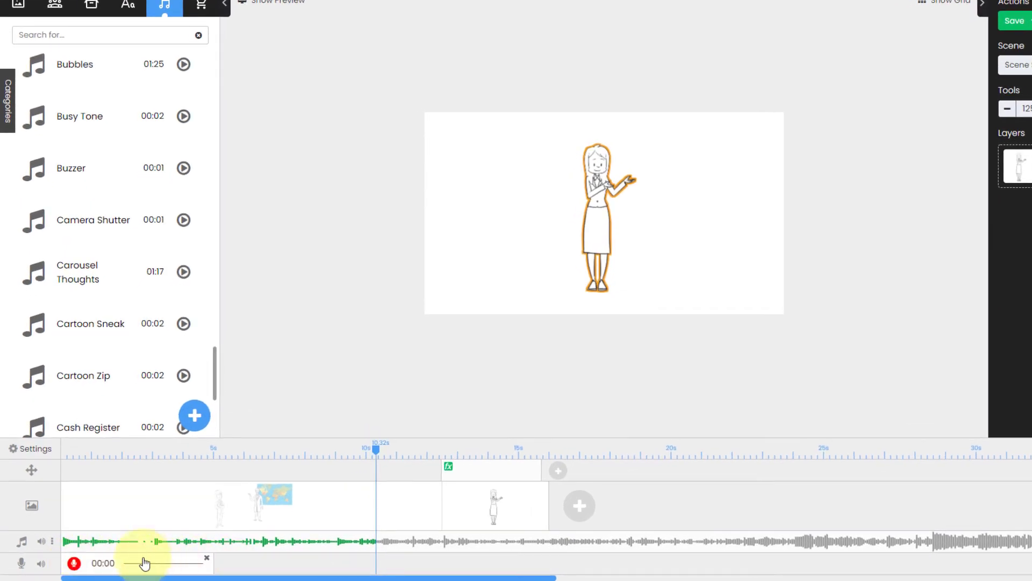
click(74, 565)
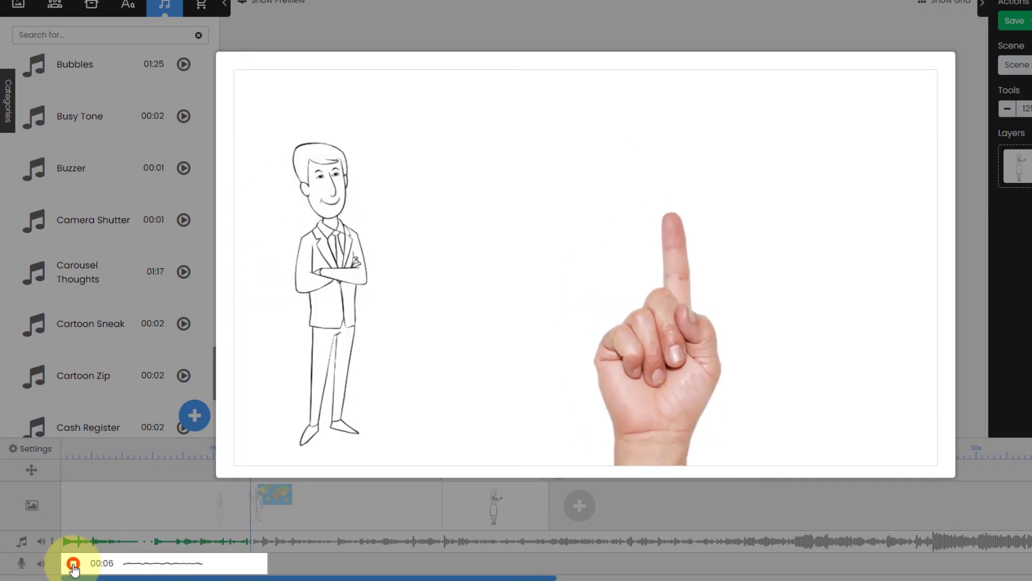
click(74, 565)
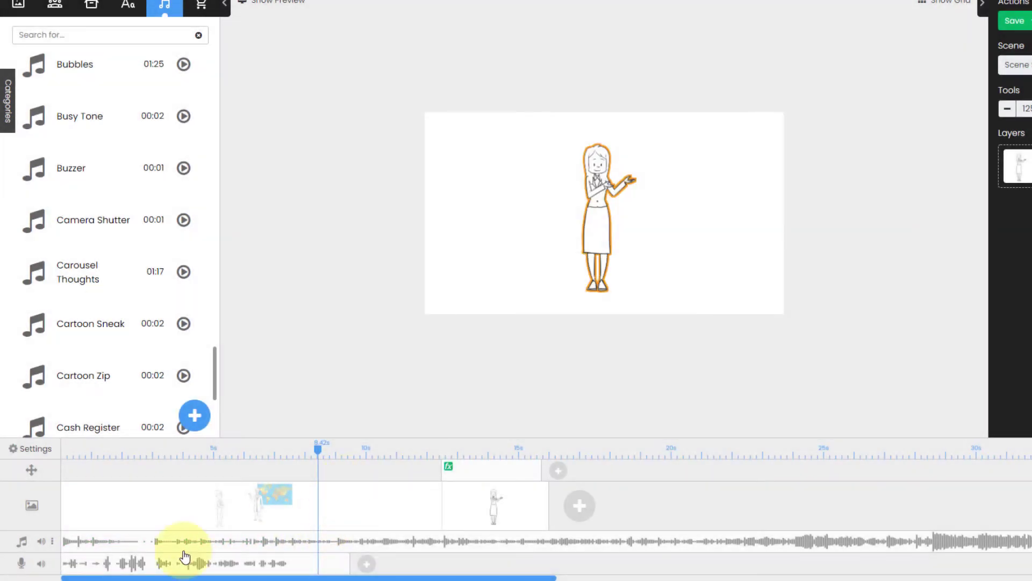
- Record a second voiceover clip at about 10 seconds and slide it earlier
click(75, 449)
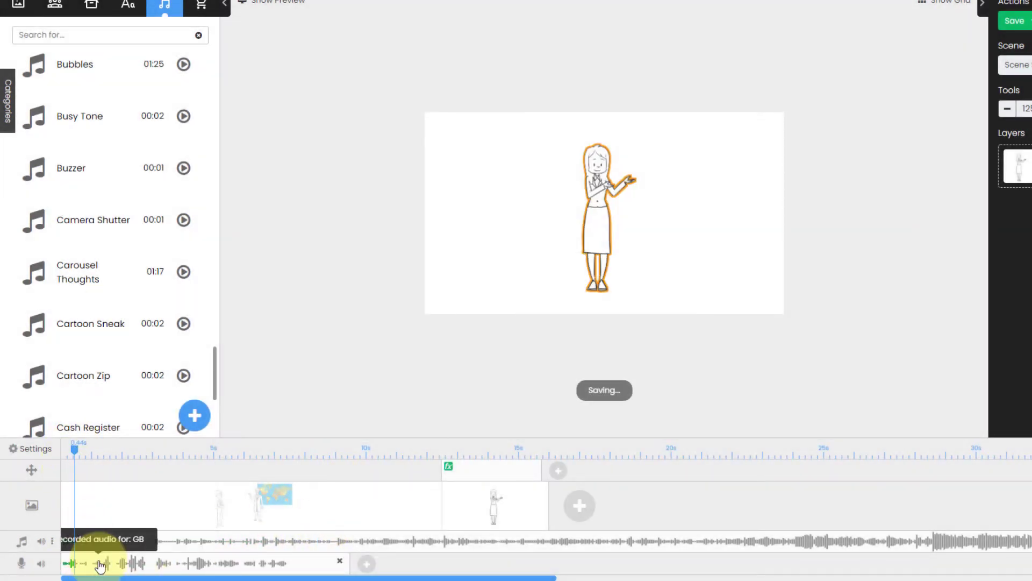
click(370, 498)
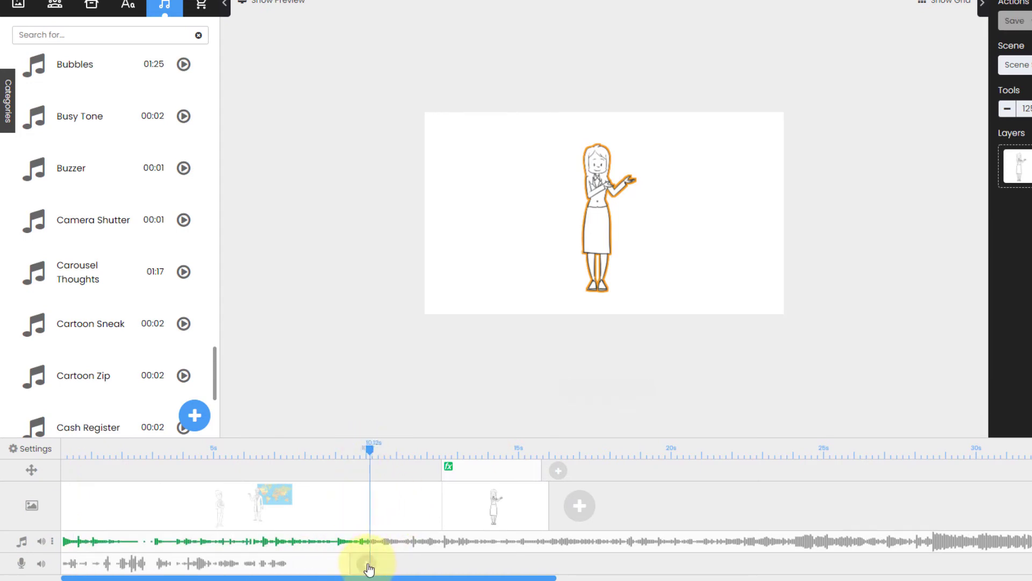
click(365, 565)
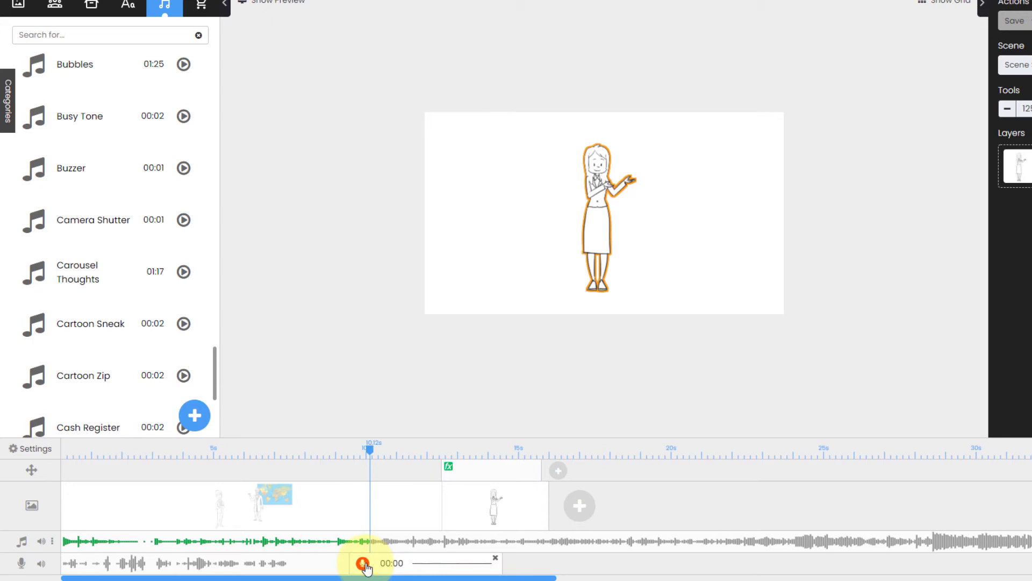
click(364, 563)
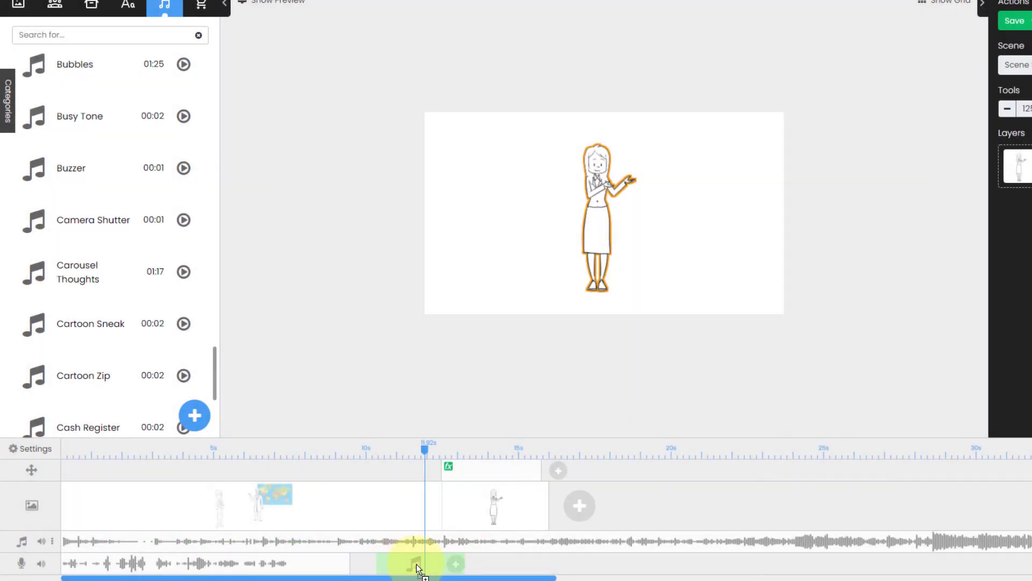
drag(417, 565, 300, 565)
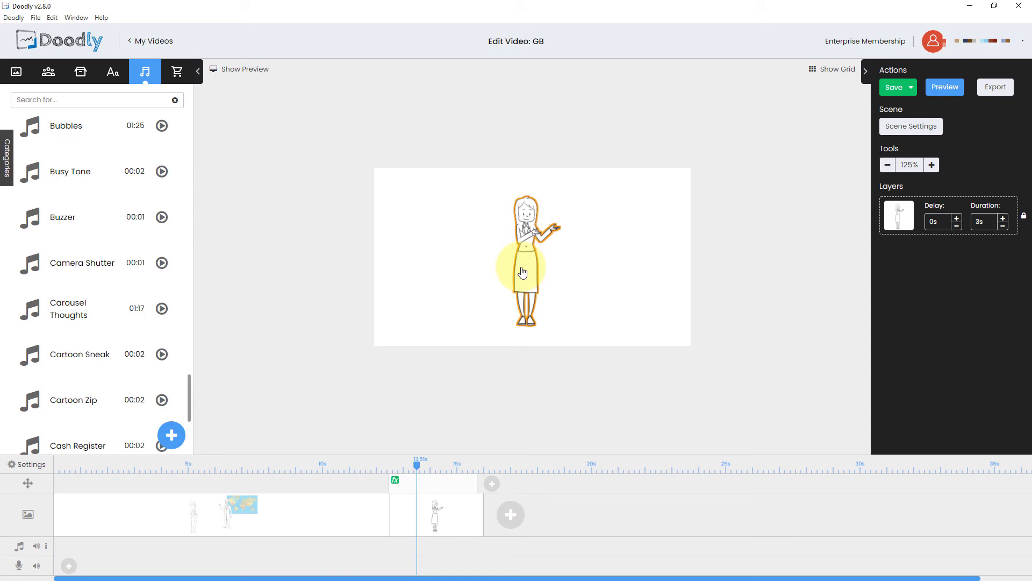
- Save the GB video with Ctrl+S
key(ctrl+s)
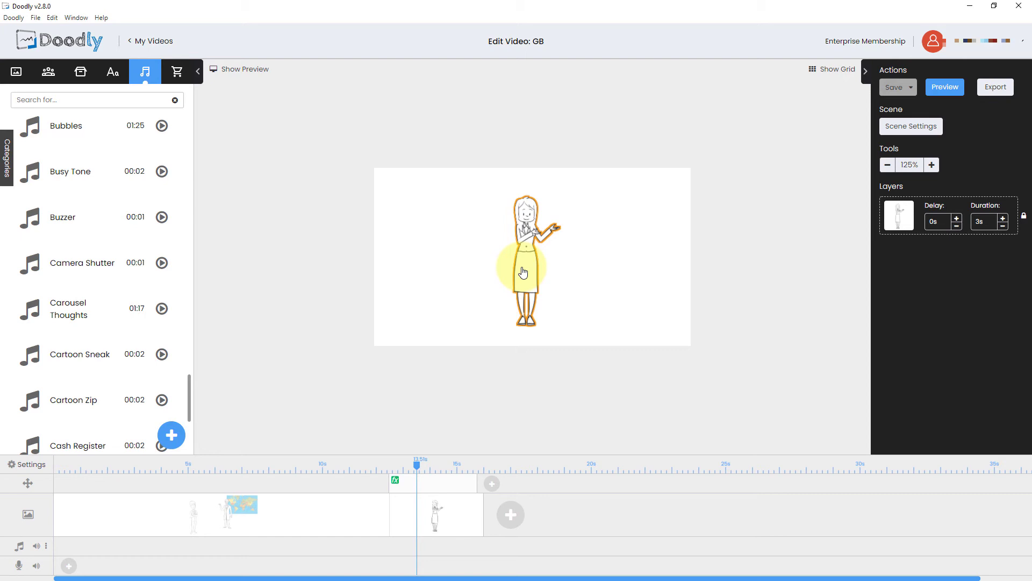
- Add the United Kingdom Map prop at left and a Flowchart Arrow prop to the scene
click(81, 72)
drag(155, 157, 439, 263)
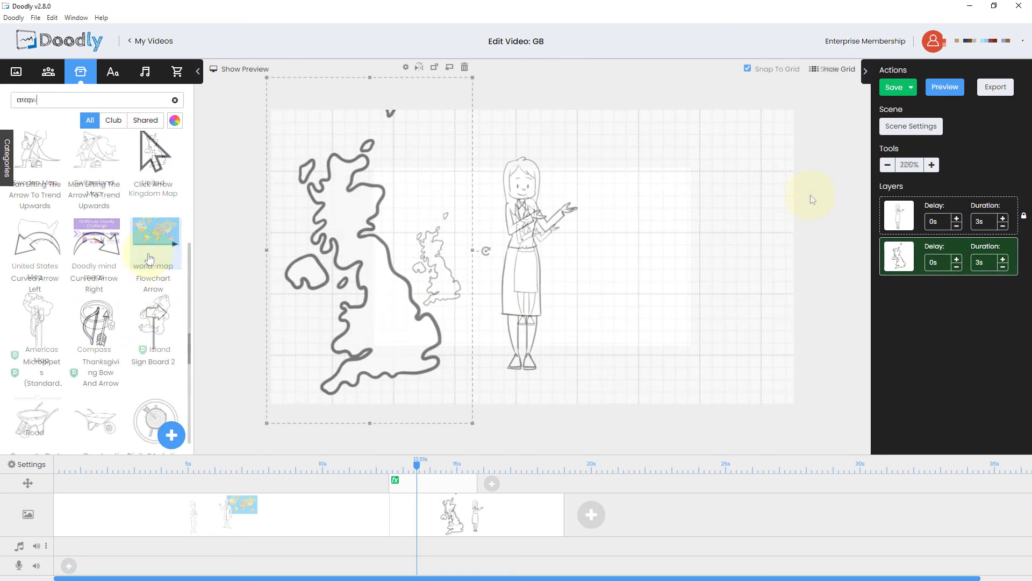
mouse_move(156, 243)
mouse_down()
mouse_move(434, 250)
mouse_move(652, 217)
mouse_up()
- Place the arrow beside the woman and shorten it from its left end
drag(564, 218, 552, 285)
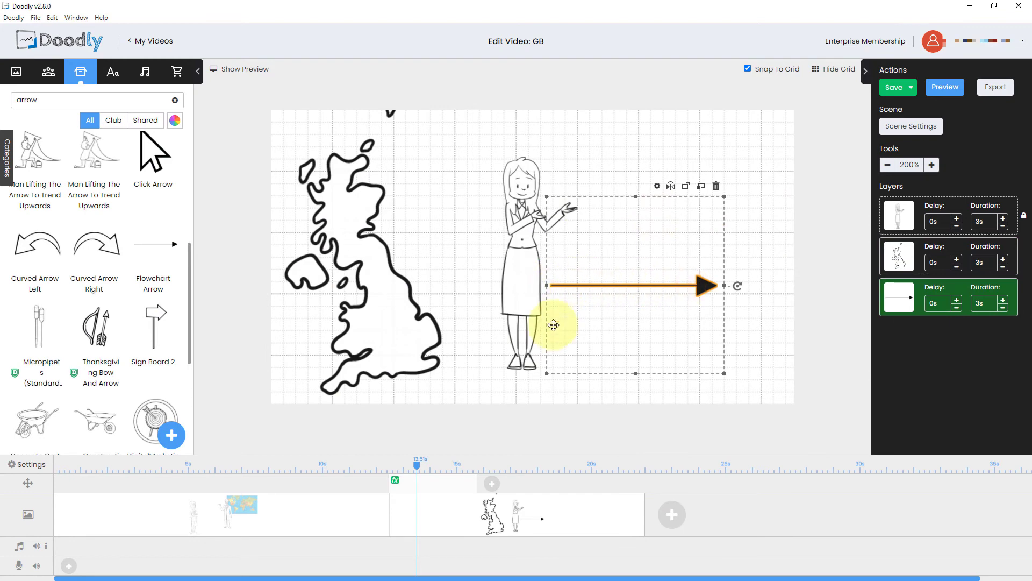
drag(547, 285, 602, 286)
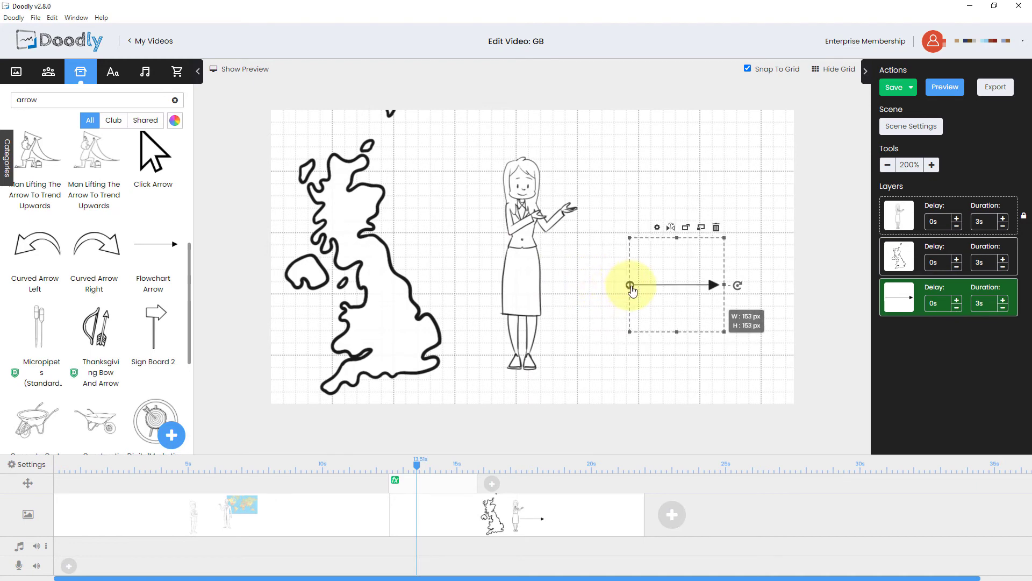
mouse_move(602, 286)
mouse_down()
mouse_move(630, 285)
mouse_move(624, 299)
mouse_move(676, 289)
mouse_move(619, 295)
mouse_up()
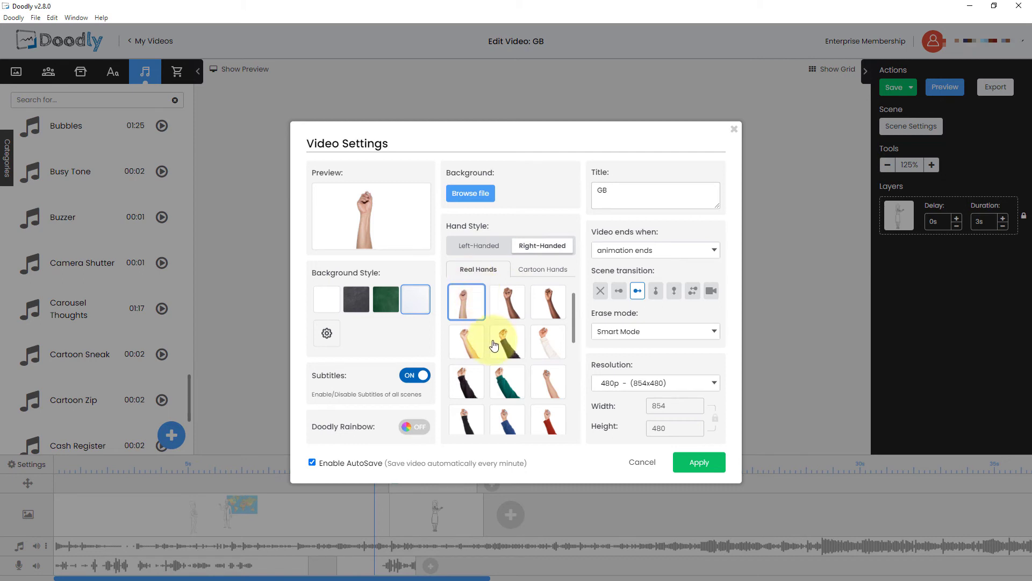
click(487, 245)
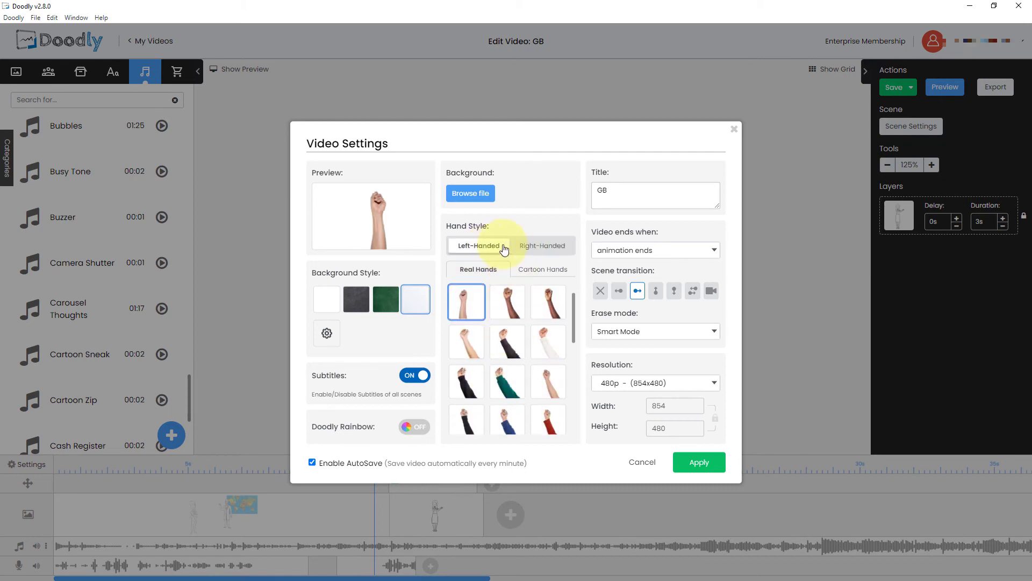
click(532, 245)
scroll(510, 323, down, 5)
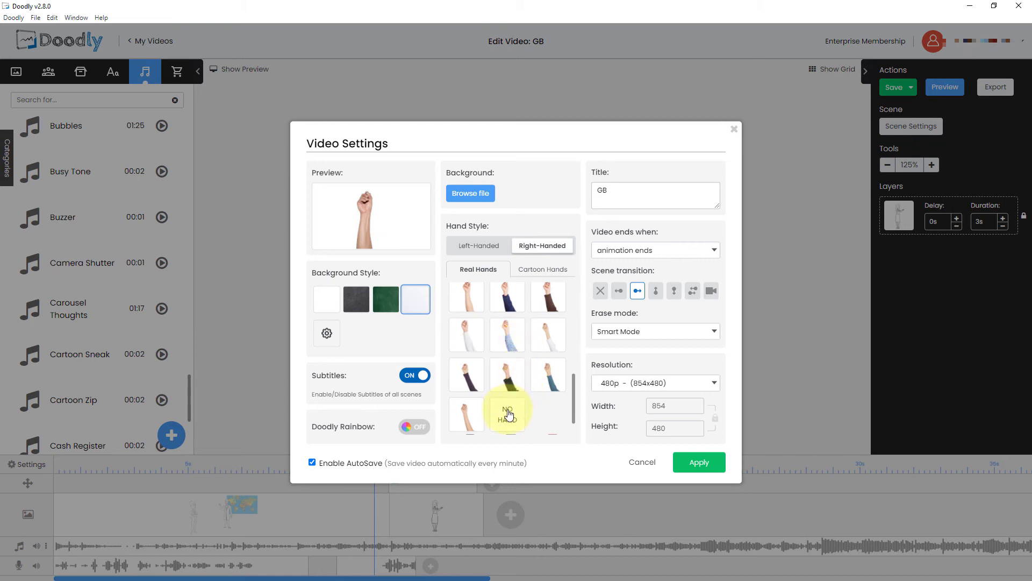
scroll(506, 401, up, 2)
click(542, 269)
scroll(522, 342, down, 5)
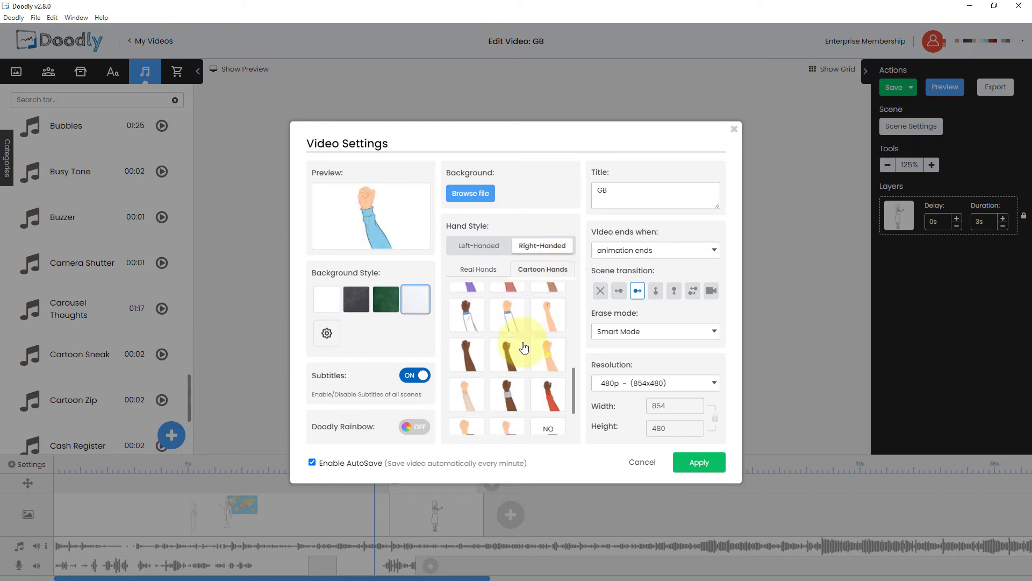
scroll(516, 339, up, 4)
scroll(505, 322, up, 2)
click(490, 292)
click(466, 293)
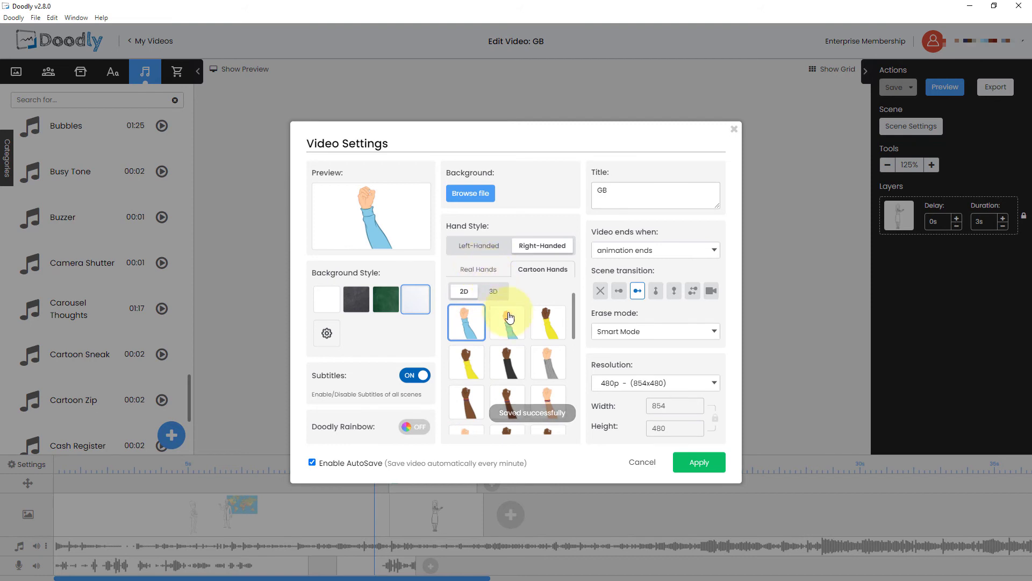
click(489, 274)
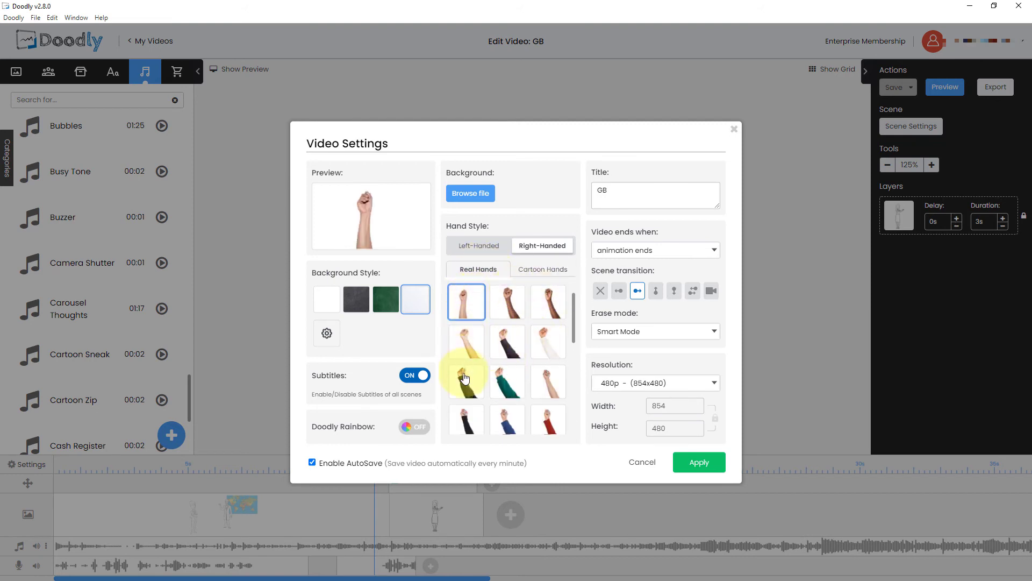
click(466, 340)
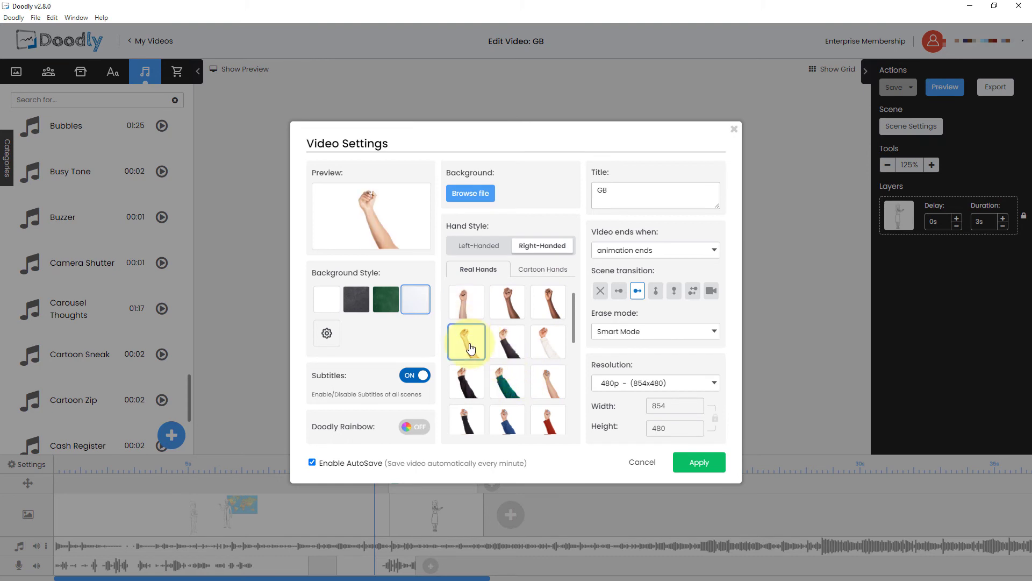
click(510, 379)
click(510, 304)
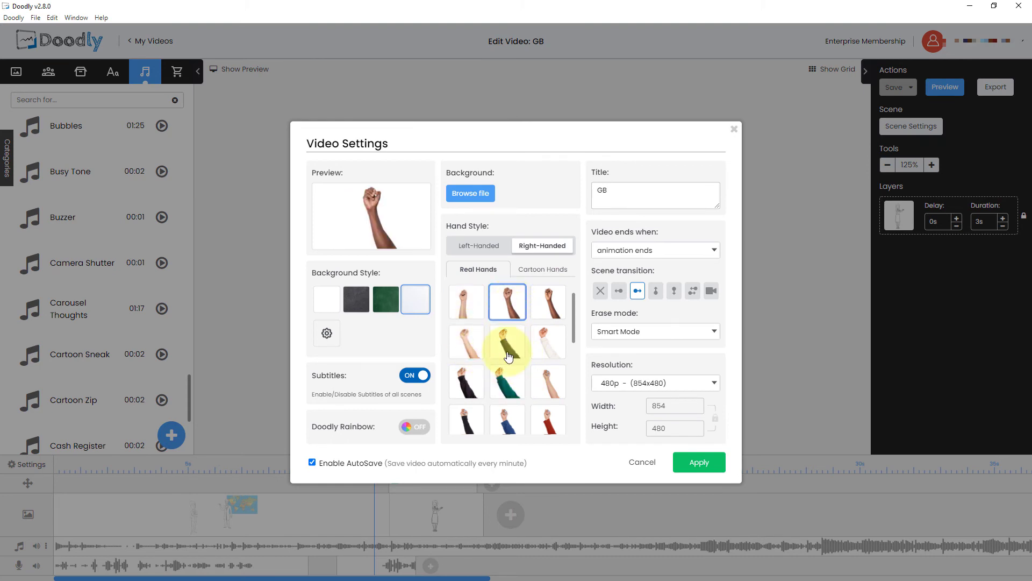
click(545, 420)
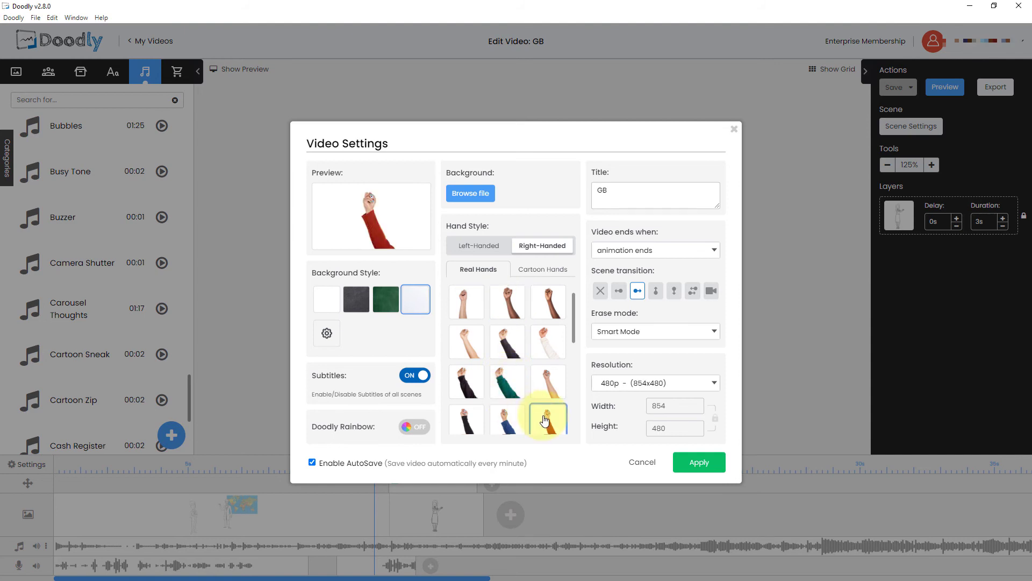
click(635, 463)
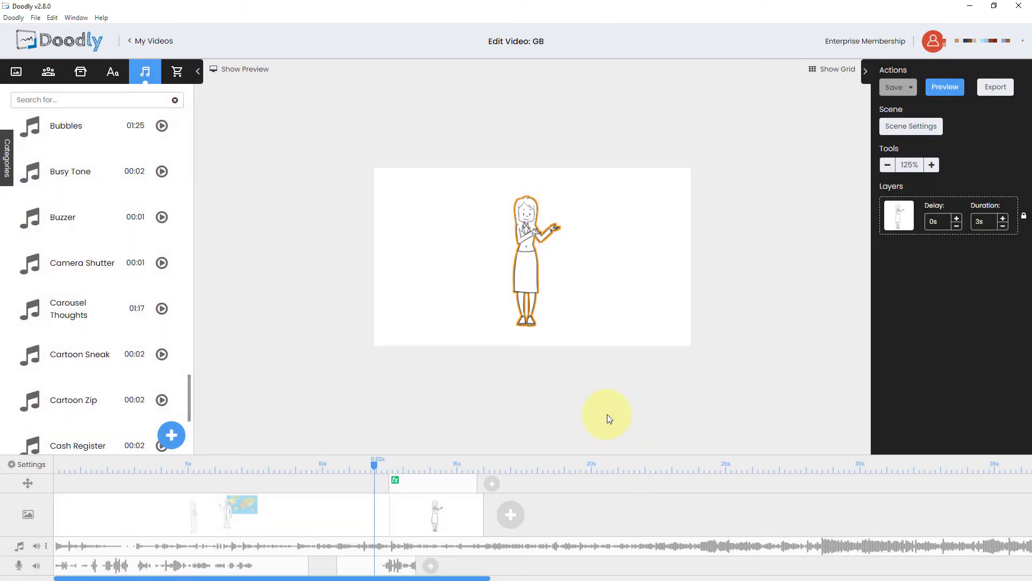
- Give the woman's scene the subtitle 'This is a lady' in Scene Settings
click(919, 135)
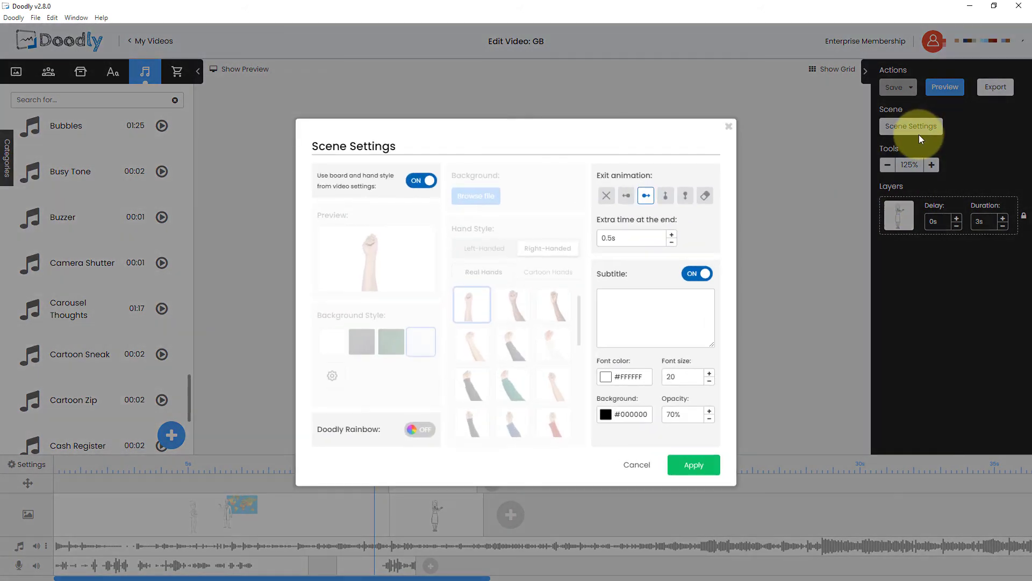
click(643, 316)
text(Thi)
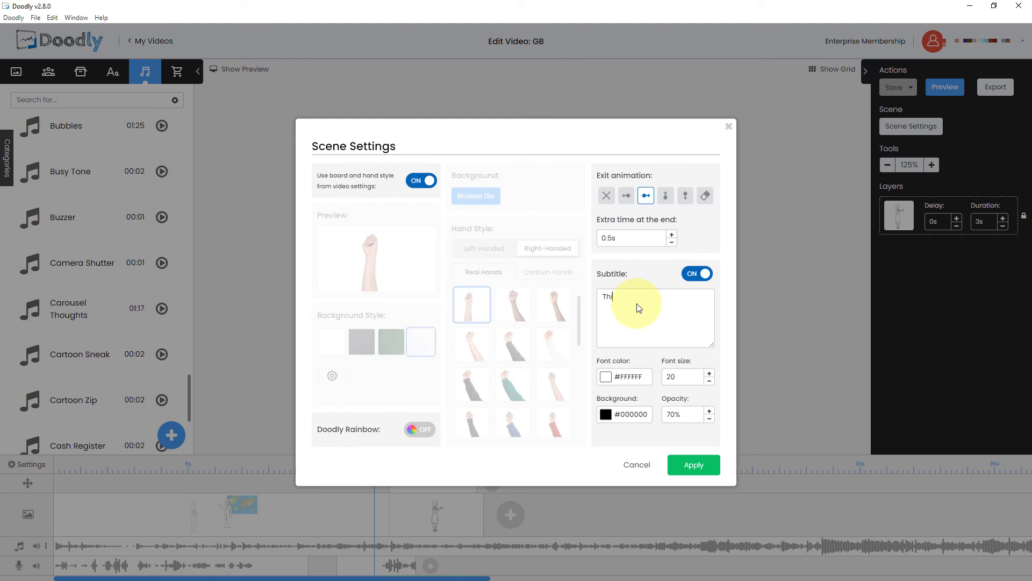
text(s is )
text(a lady)
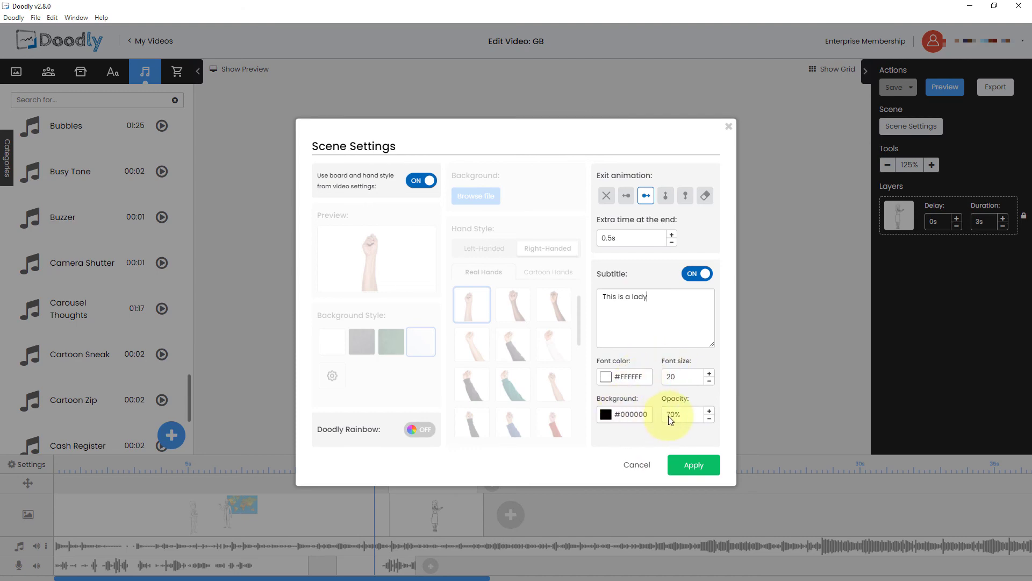
click(693, 461)
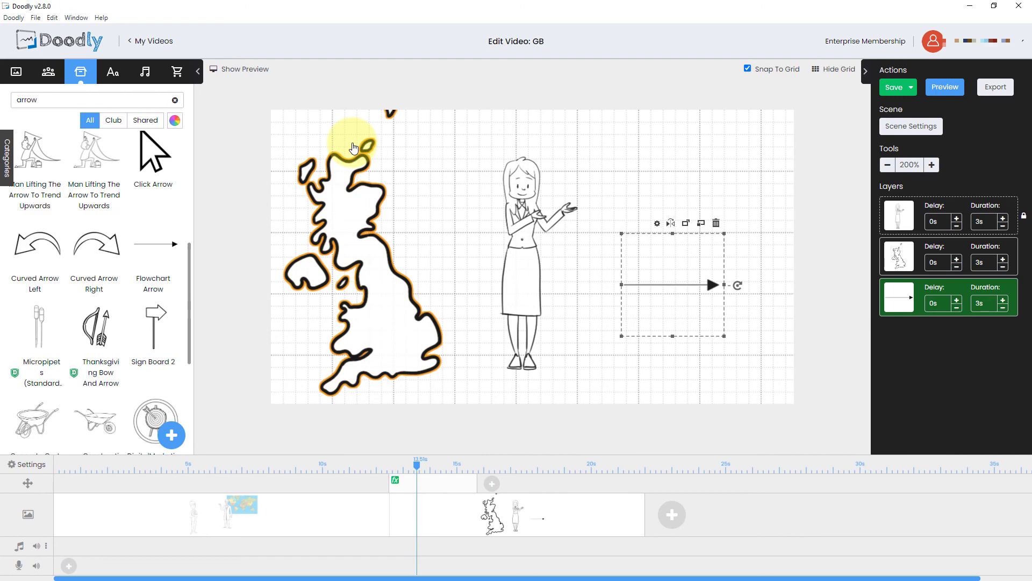
- Save the GB video's latest changes with Ctrl+S
key(ctrl+s)
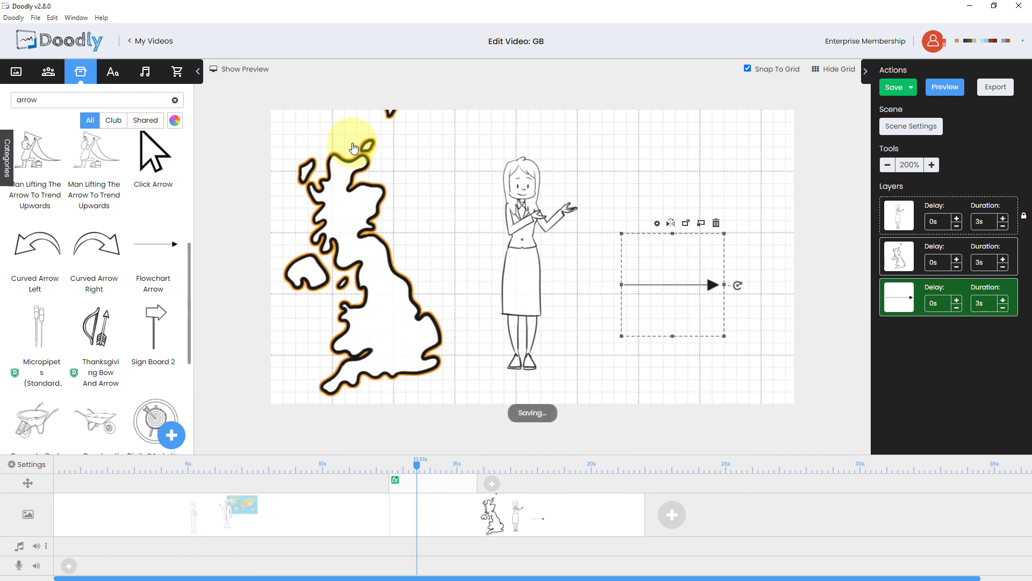